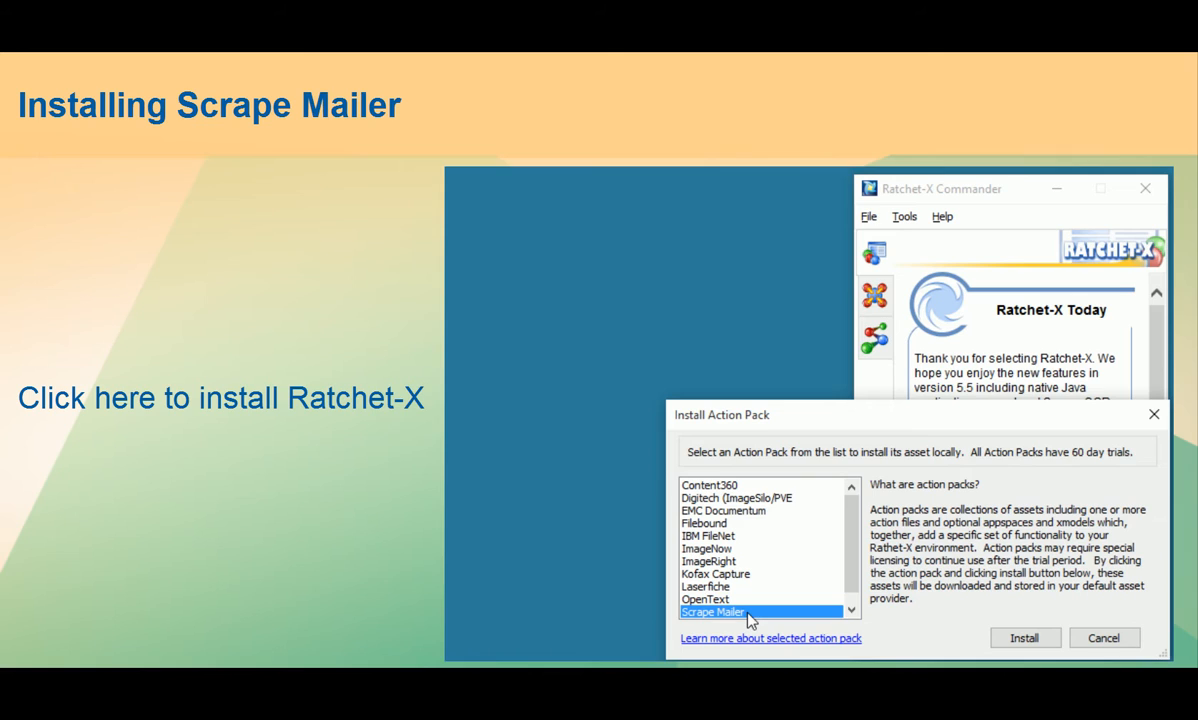
Install the Scrape Mailer action pack and load the Scrape Mailer Editor from it, closing the Commander window.
click(1021, 640)
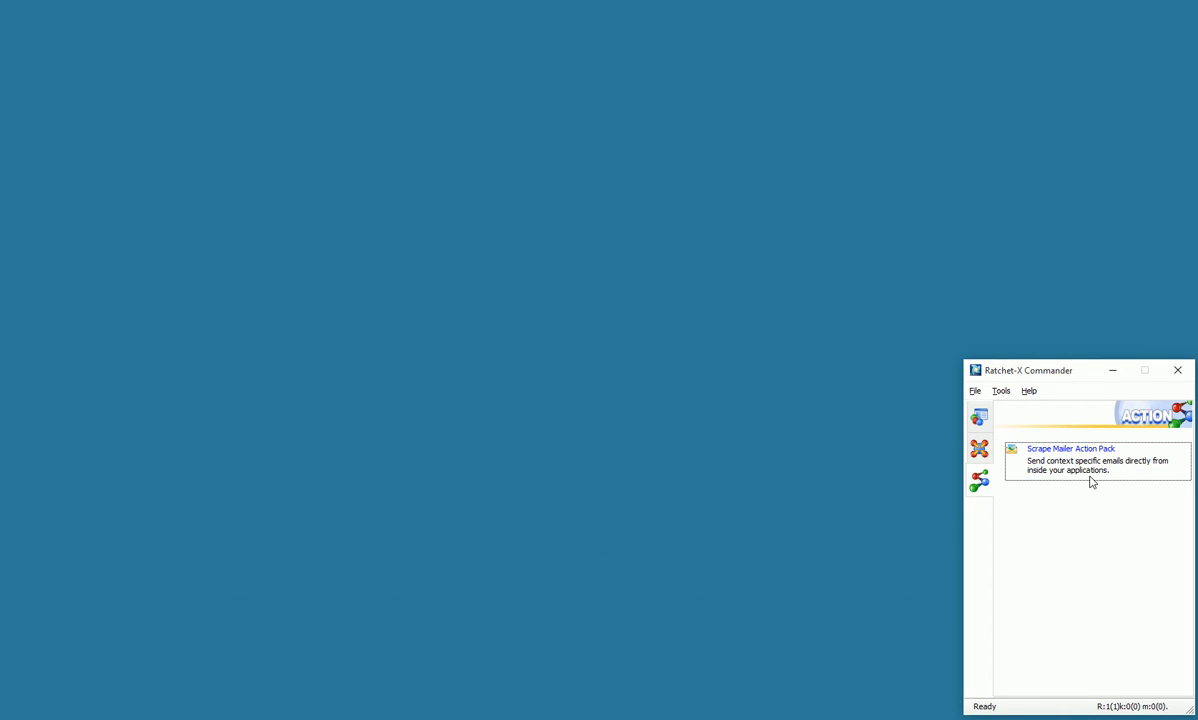
right_click(1092, 482)
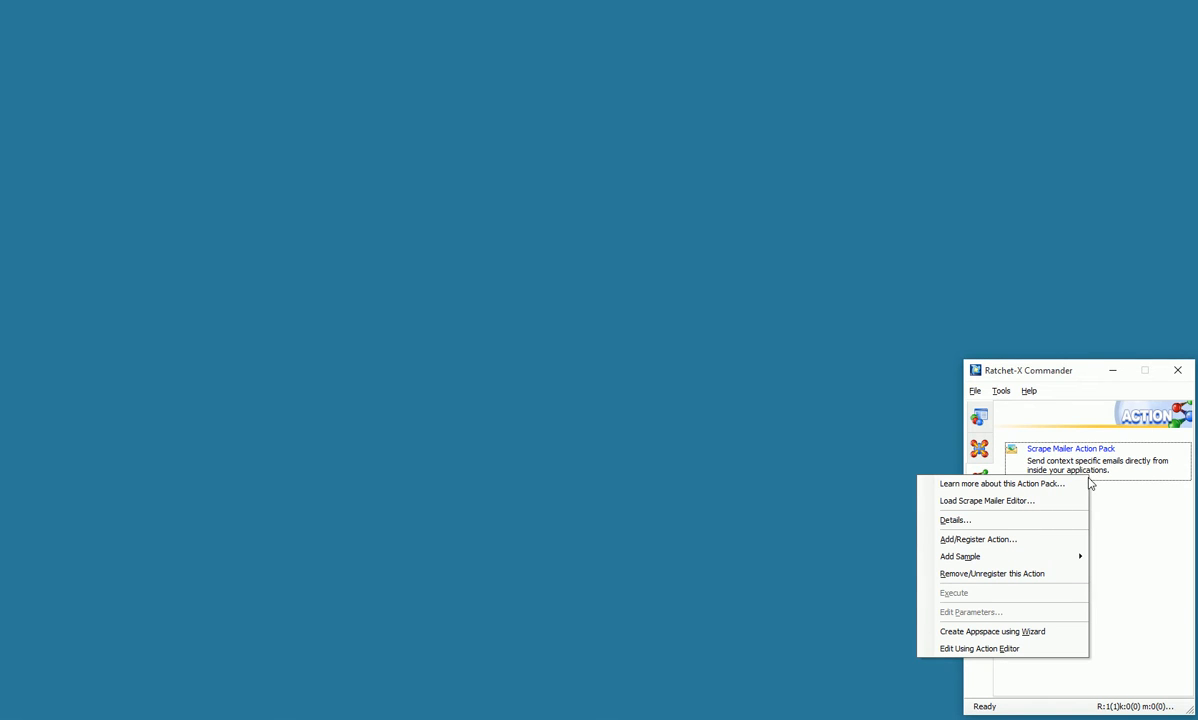
click(1048, 502)
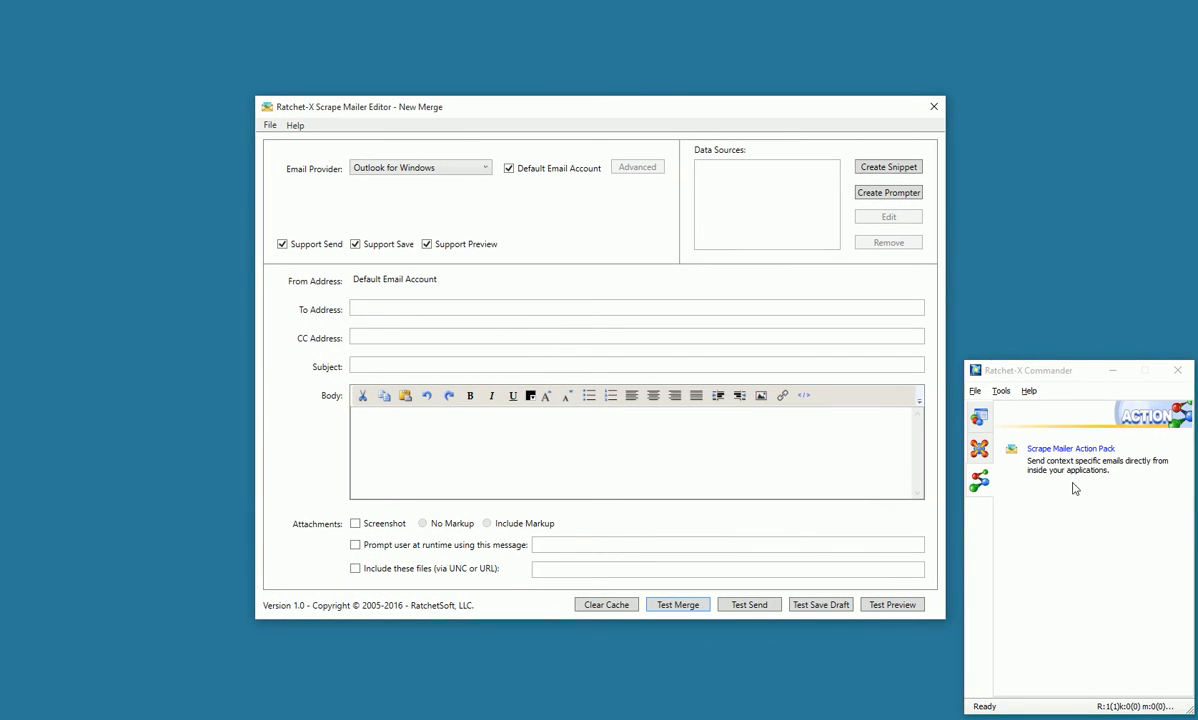
click(1185, 372)
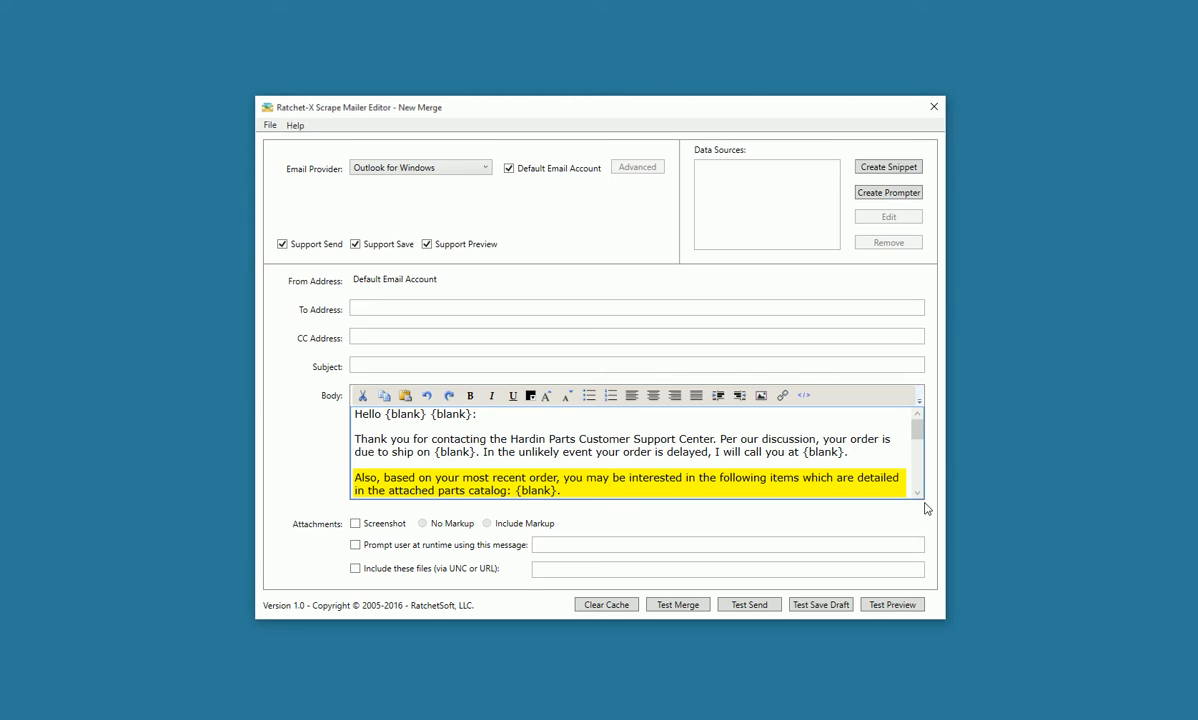
Review the email body down to the signature logo and set the subject to "Reply To Your Support Request".
scroll(925, 460, down, 5)
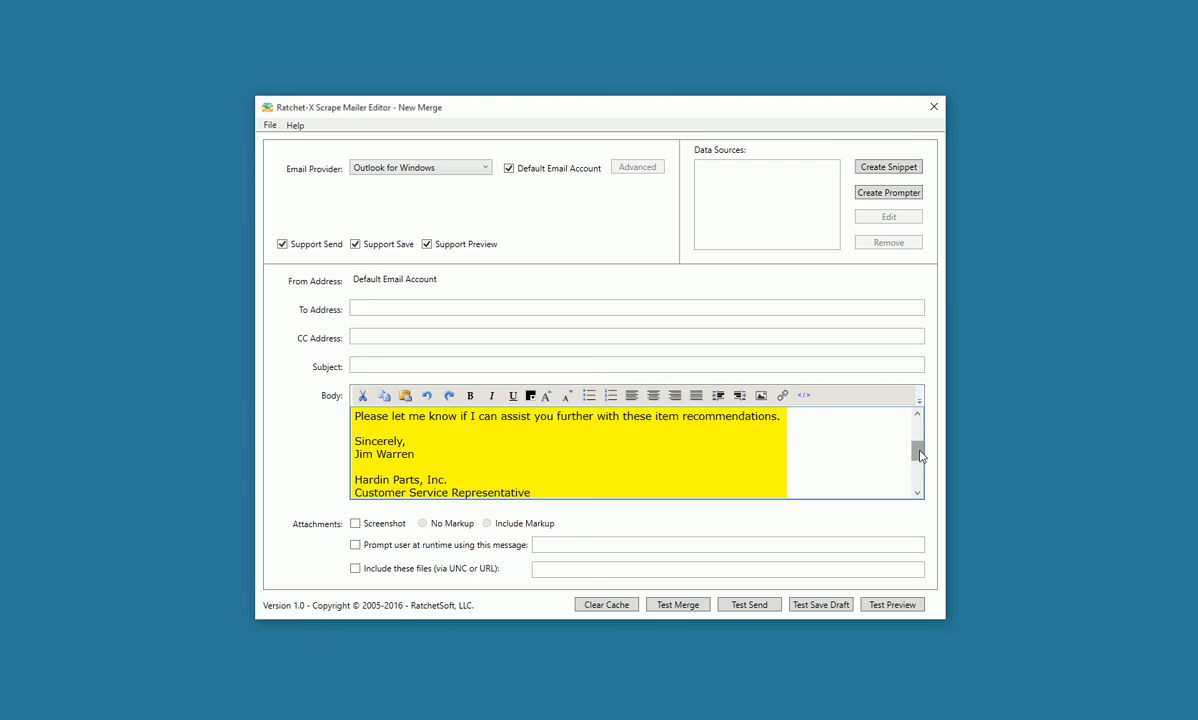
drag(920, 456, 920, 477)
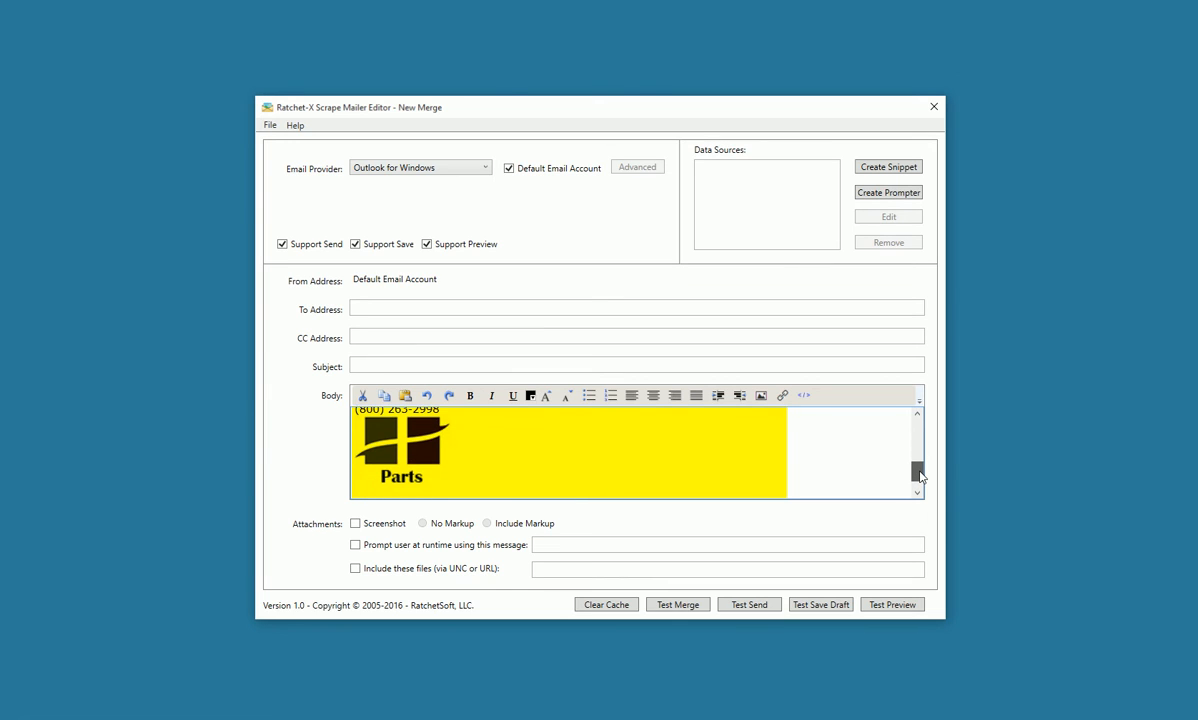
key(shift+Tab)
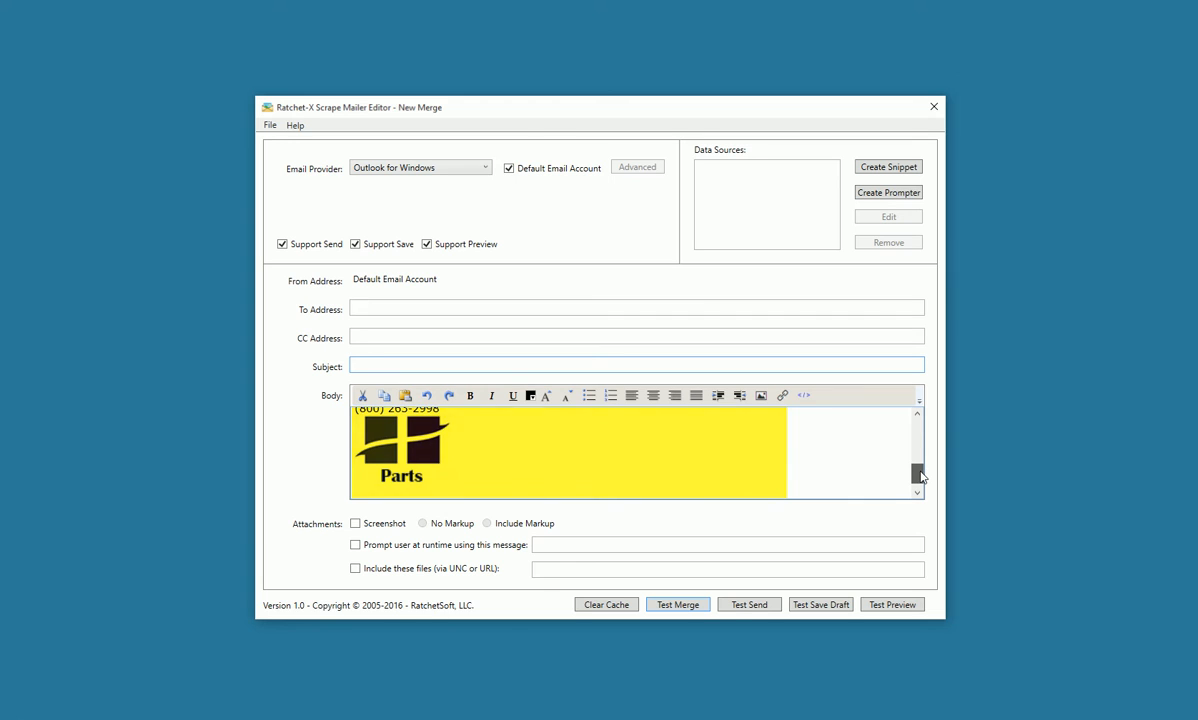
drag(920, 477, 862, 433)
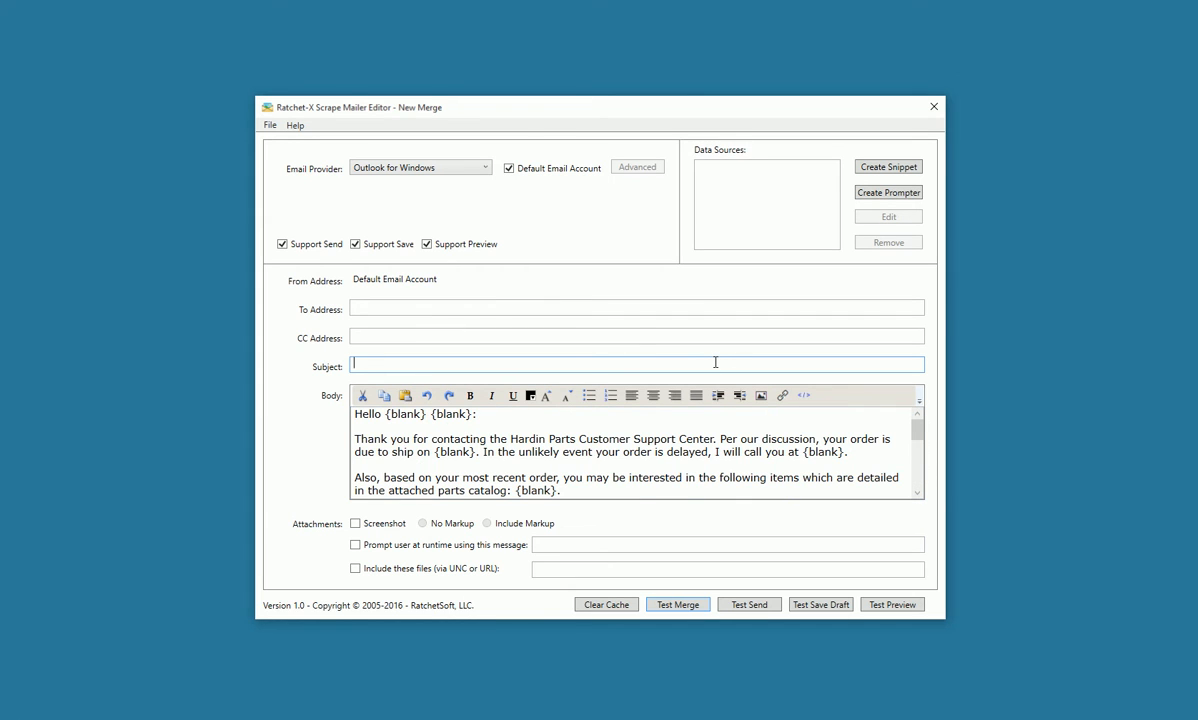
text(Reply To Your Support Request)
Create a snippet data source named "First Name" with a sample first name as its test value.
click(887, 168)
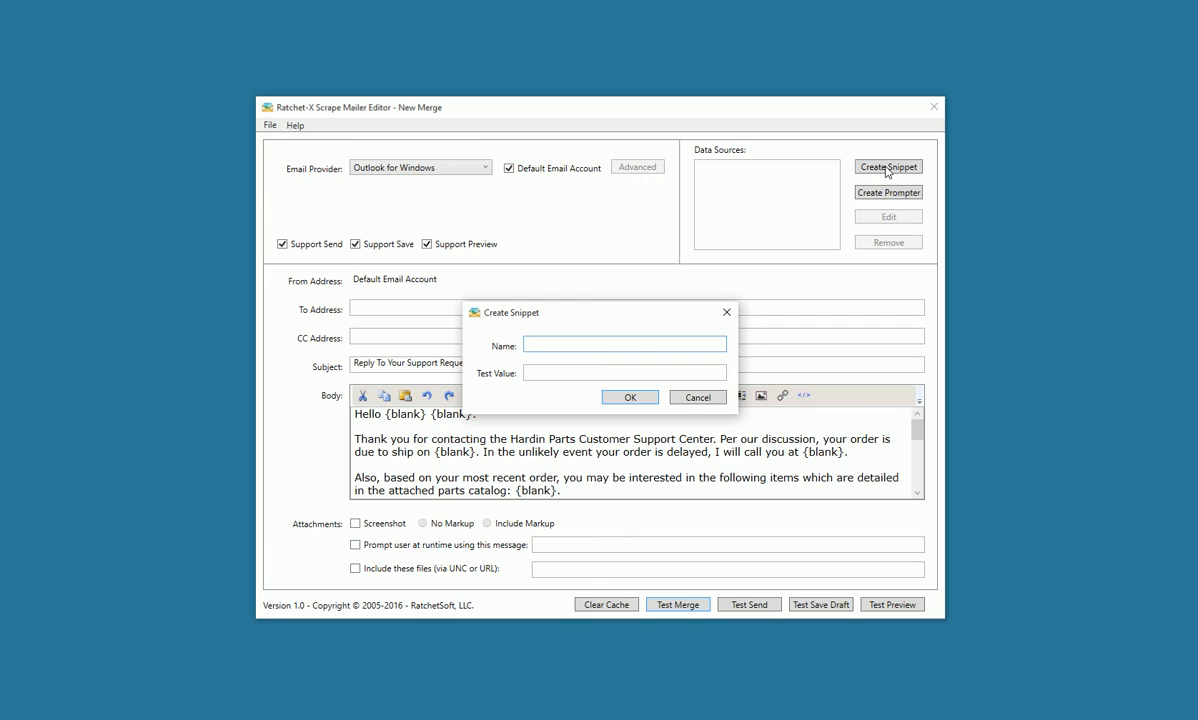
text(First Name)
key(Tab)
text(John)
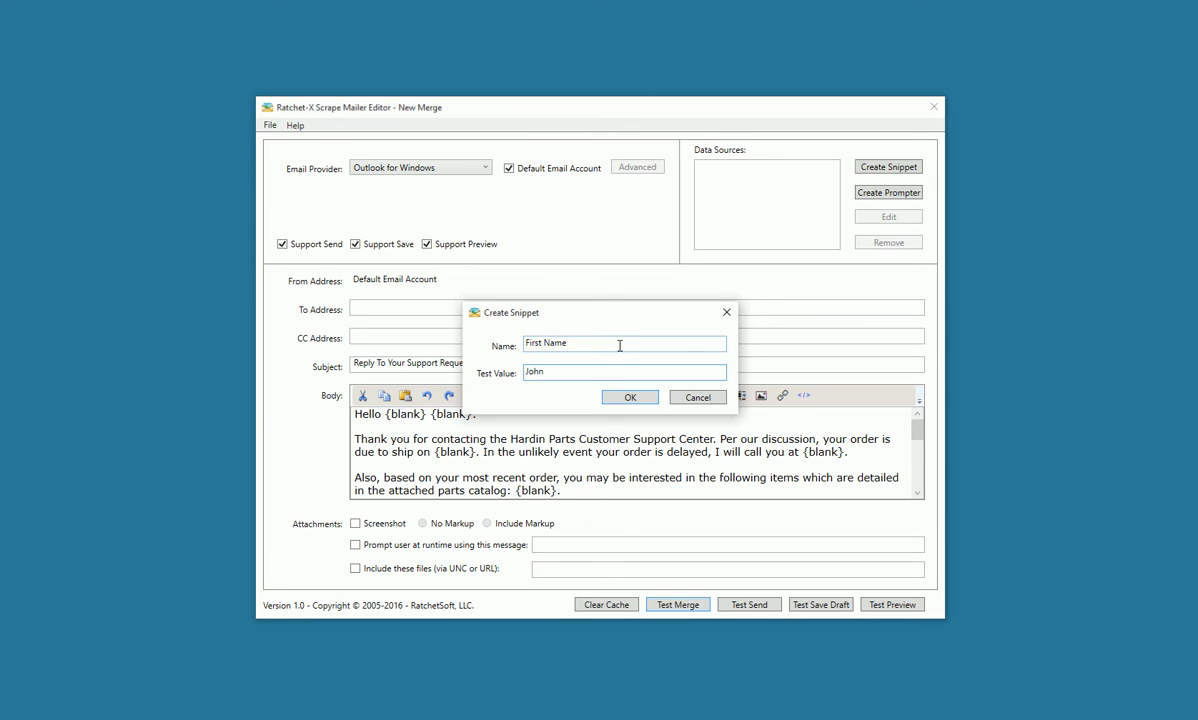
click(630, 397)
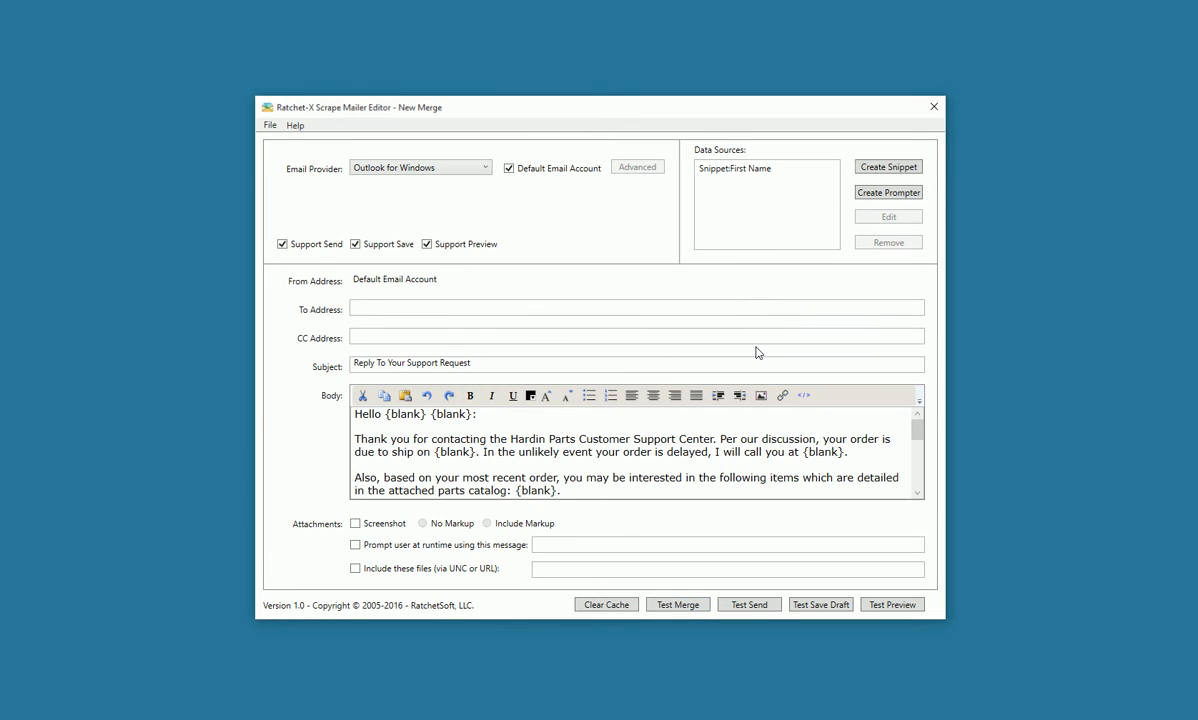
Create a snippet data source named "Last Name" with a sample surname as its test value.
click(888, 167)
text(Last Name)
key(Tab)
text(Doe)
key(Return)
Create a snippet data source named "Phone Number" with a sample phone number as its test value.
click(882, 168)
text(Phone Number)
key(Tab)
text((216) 555)
key(Return)
Create a snippet data source named "Email Address" with a sample e-mail address as its test value.
click(888, 168)
text(Email Address)
key(Tab)
text(email@domain.com)
click(630, 397)
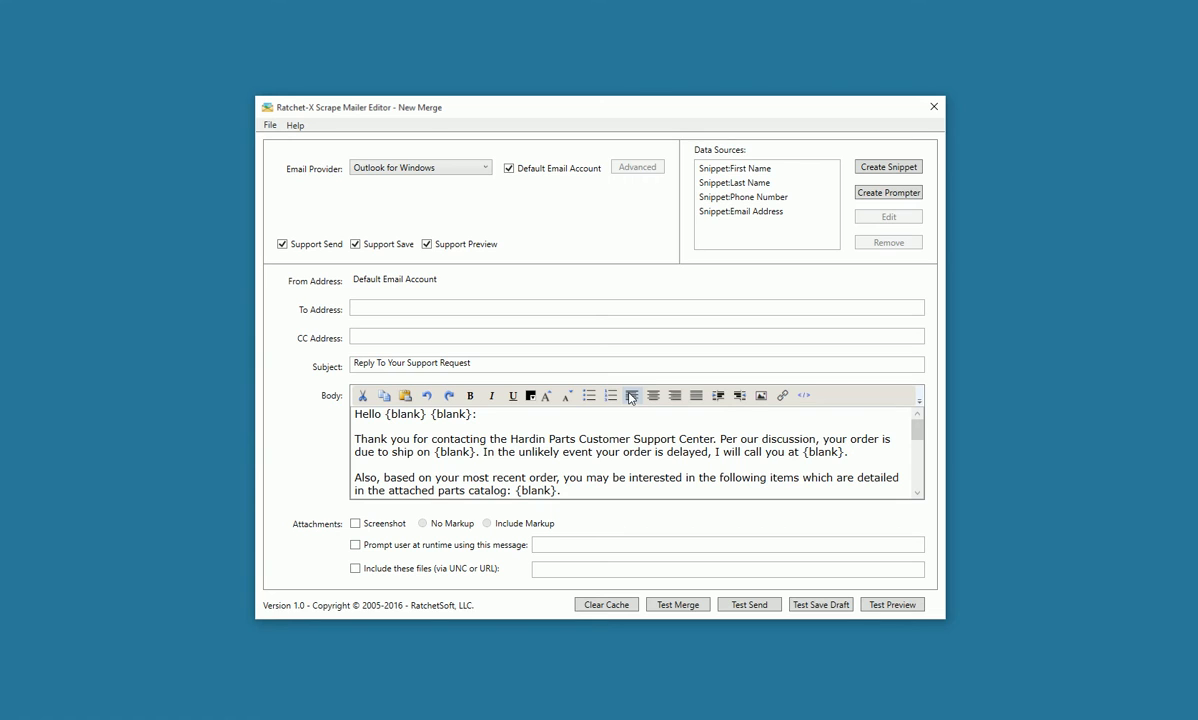
Begin a PromptText prompter named "Delivery Date" with the caption "Please Enter Projected Delivery Date (MM/DD/YYY)".
click(884, 195)
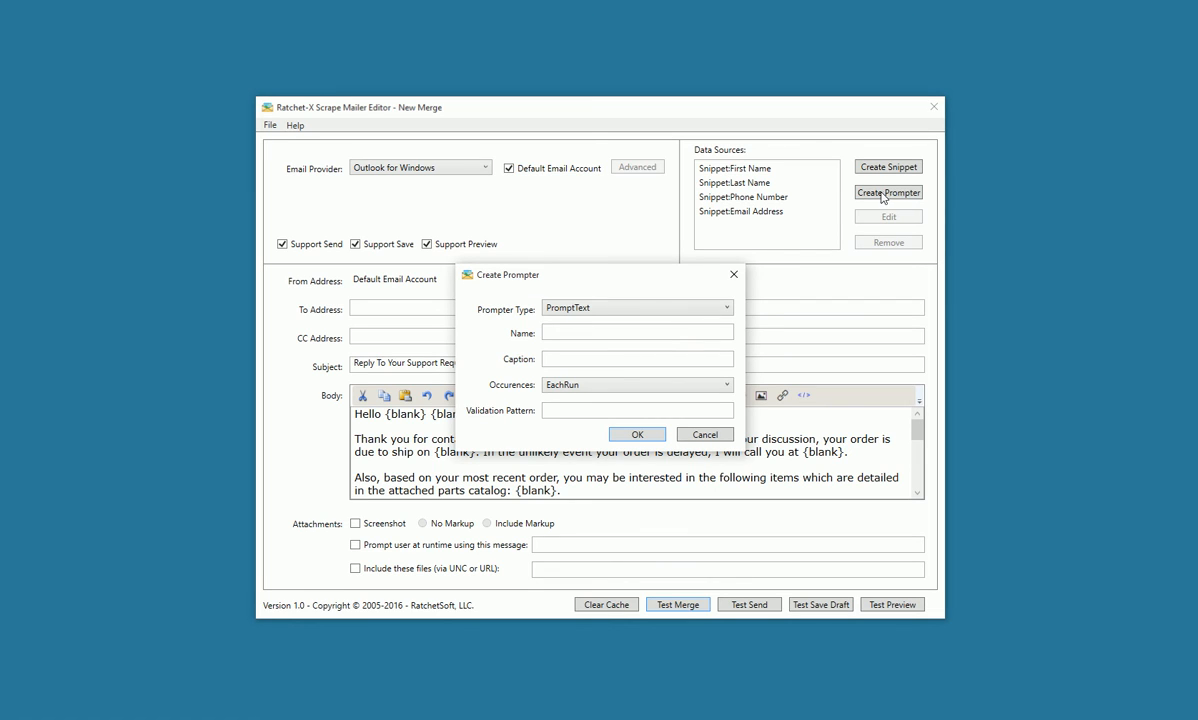
click(726, 309)
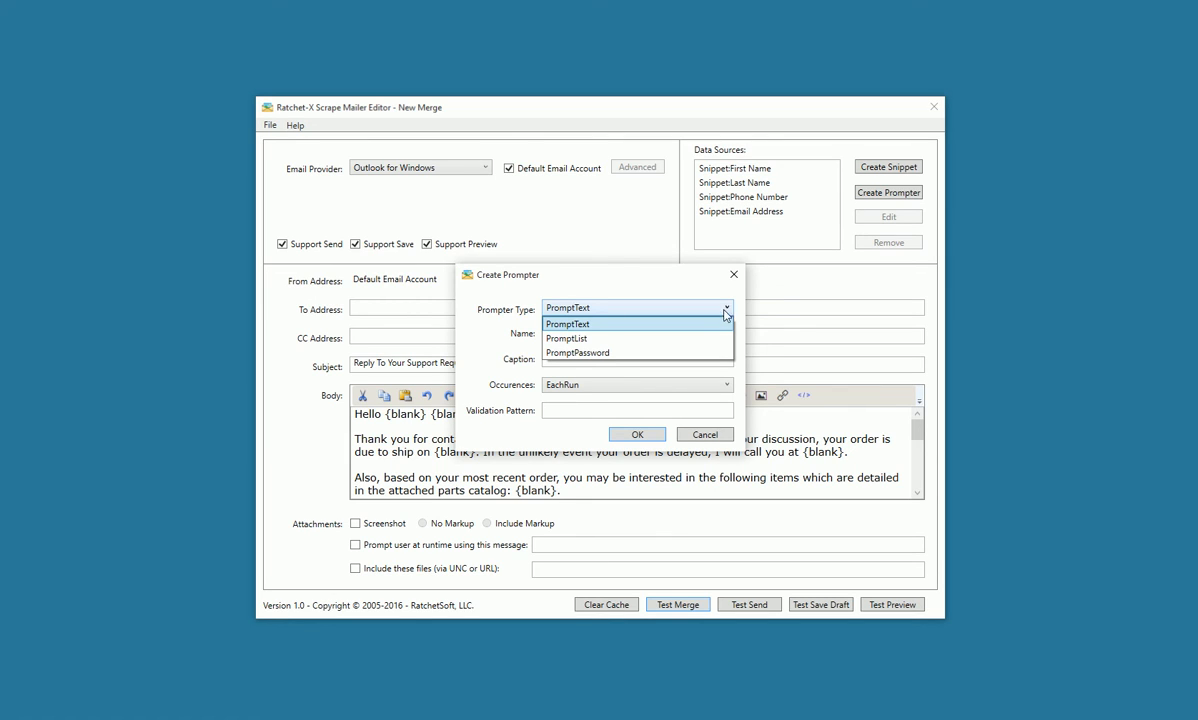
click(715, 325)
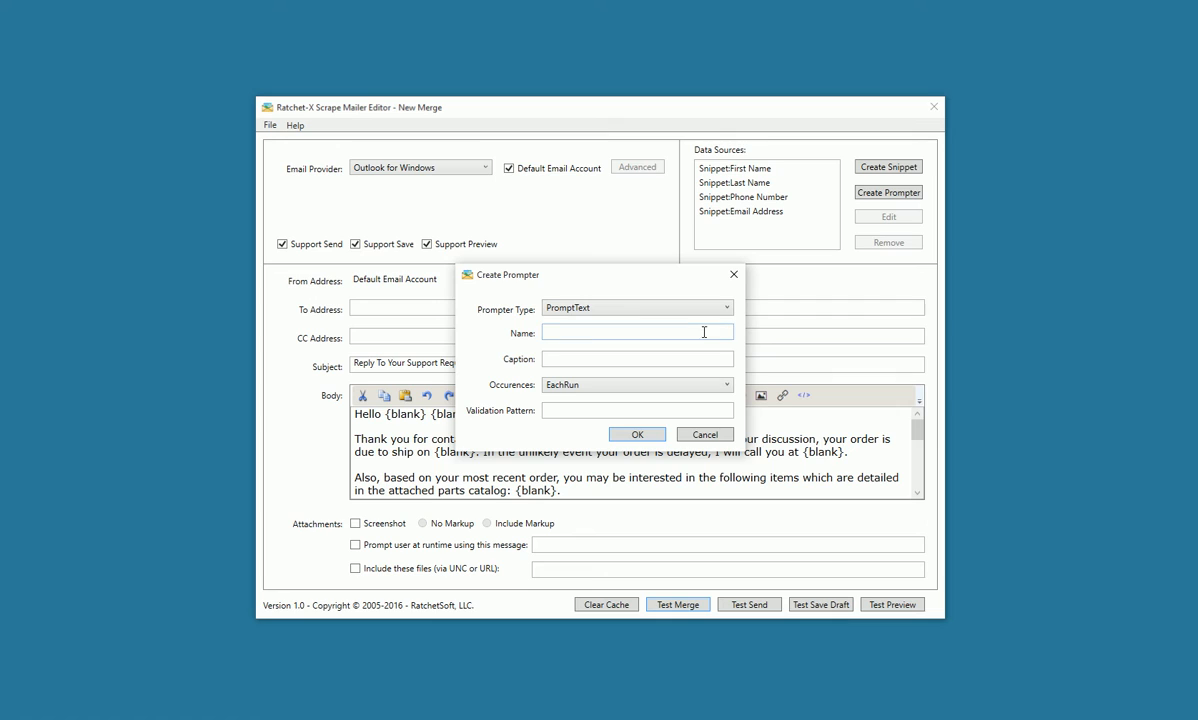
click(704, 333)
text(Delivery Date)
click(697, 357)
text(Please Enter Pro)
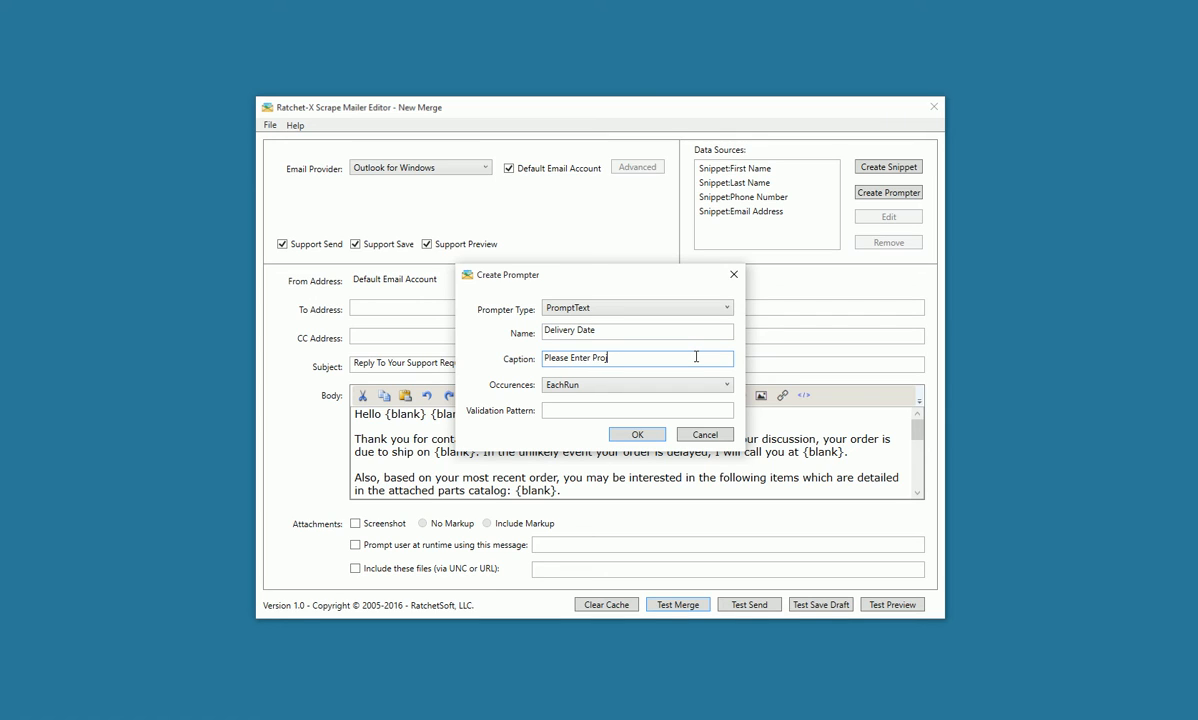
text(jected Delivery Date (MM/DD/YYY))
key(Tab)
Set the Delivery Date prompter to EachRun with validation pattern ^(0[1-9]|1[012])[- /.](0[1-9]|[12][0-9]|3[01])[- /.](19|20)\d\d and save it.
click(726, 387)
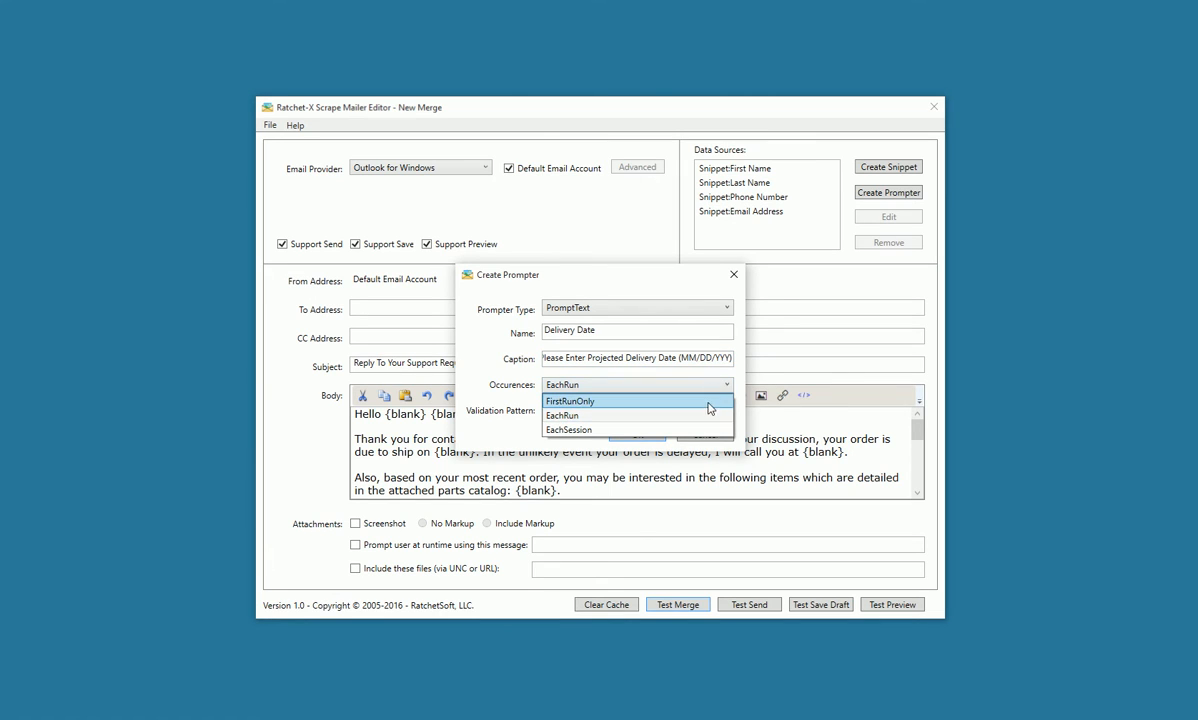
click(703, 416)
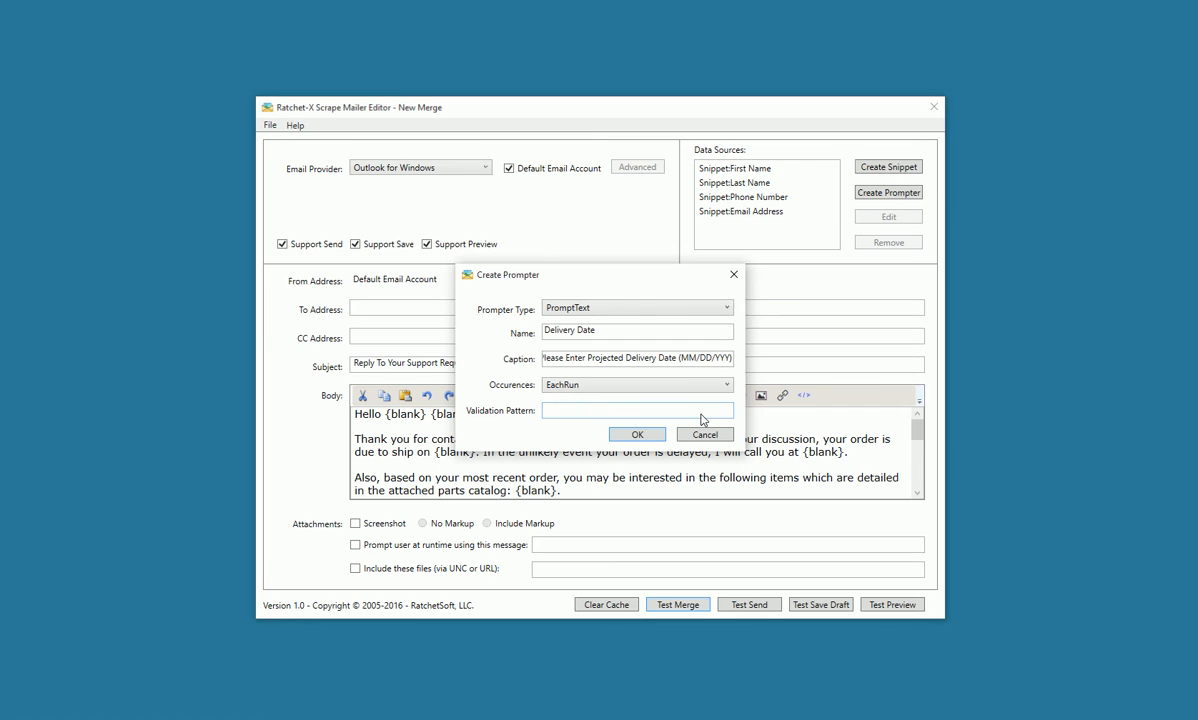
text(^(0[1-9]|1[012])[- /.](0[1-9]|[12][0-9]|3[01])[- /.](19|20)\d\d$)
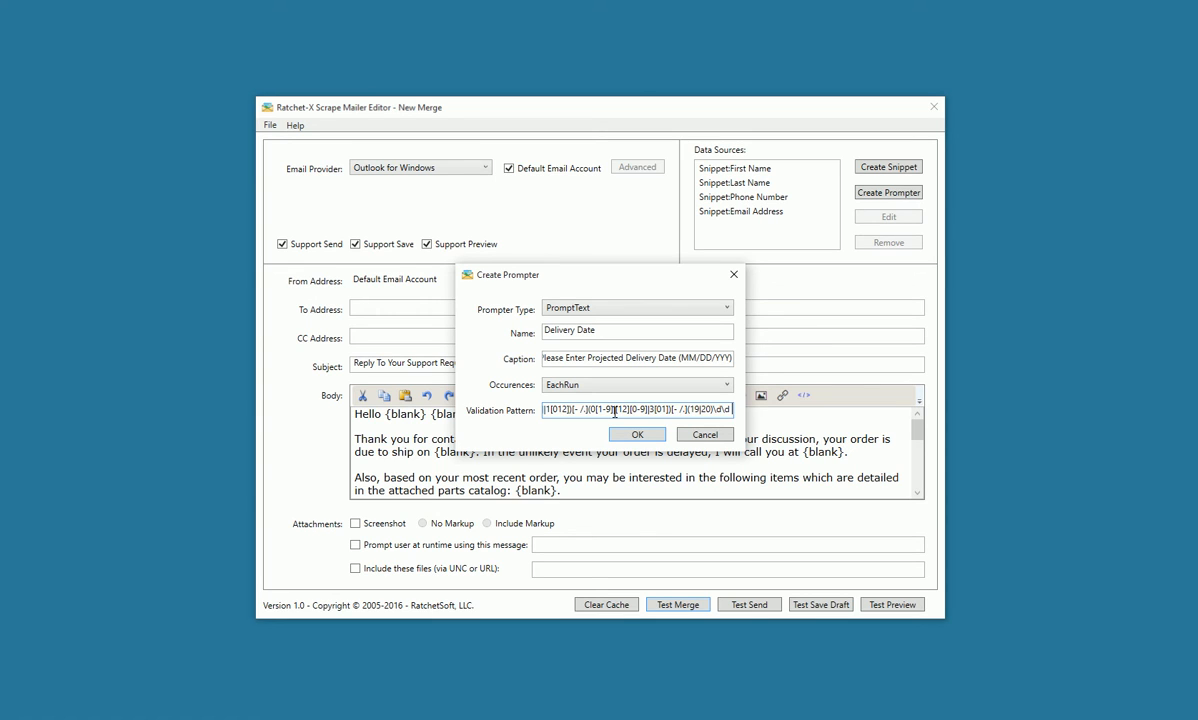
click(634, 434)
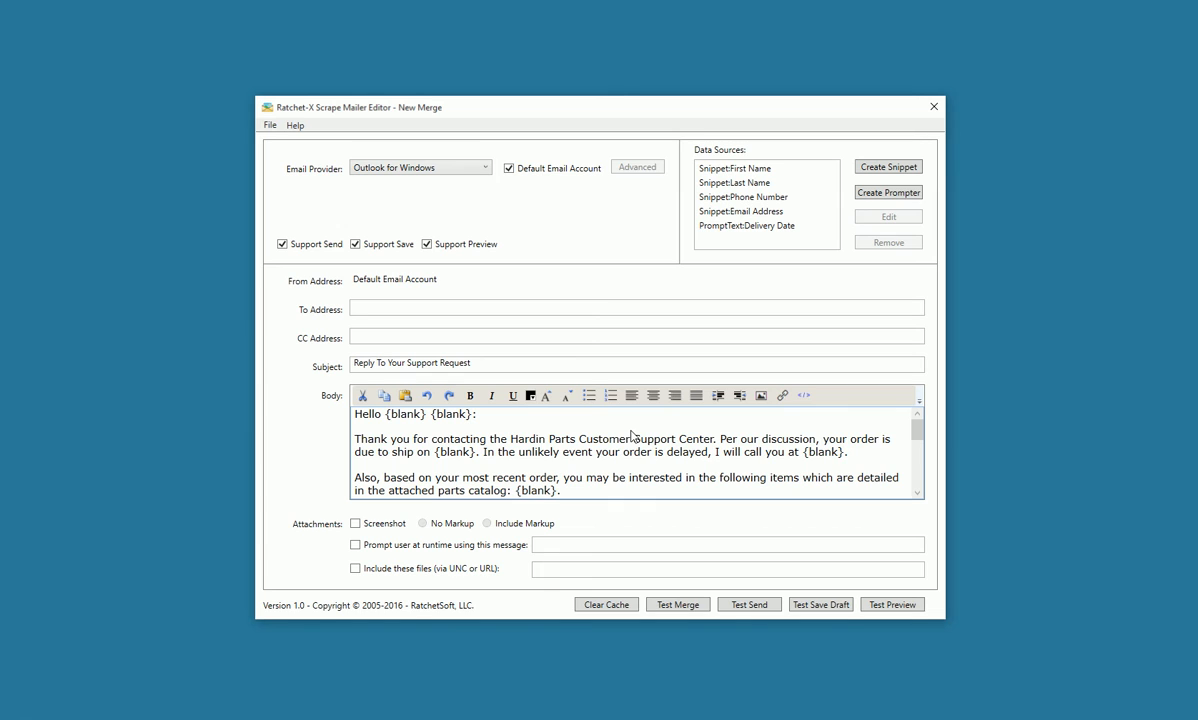
Begin a PromptList prompter named "Related Product Recommendations", captioned "Select related product recommendations", occurring EachRun.
click(760, 225)
click(886, 193)
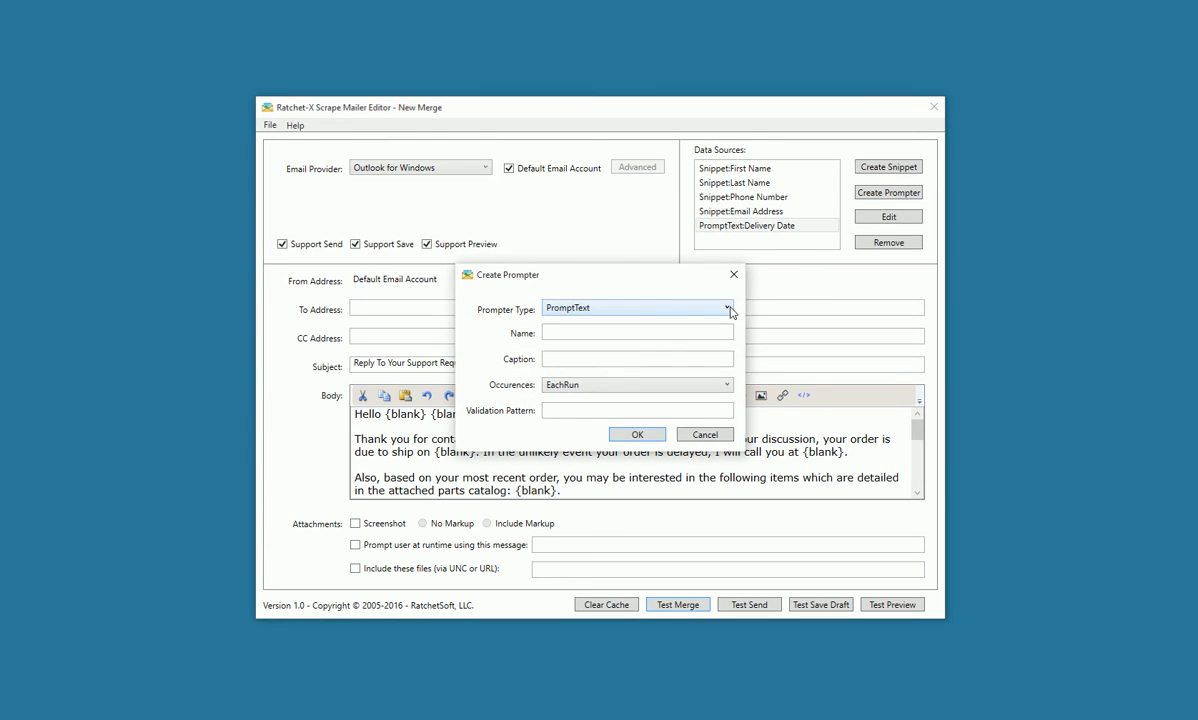
click(729, 309)
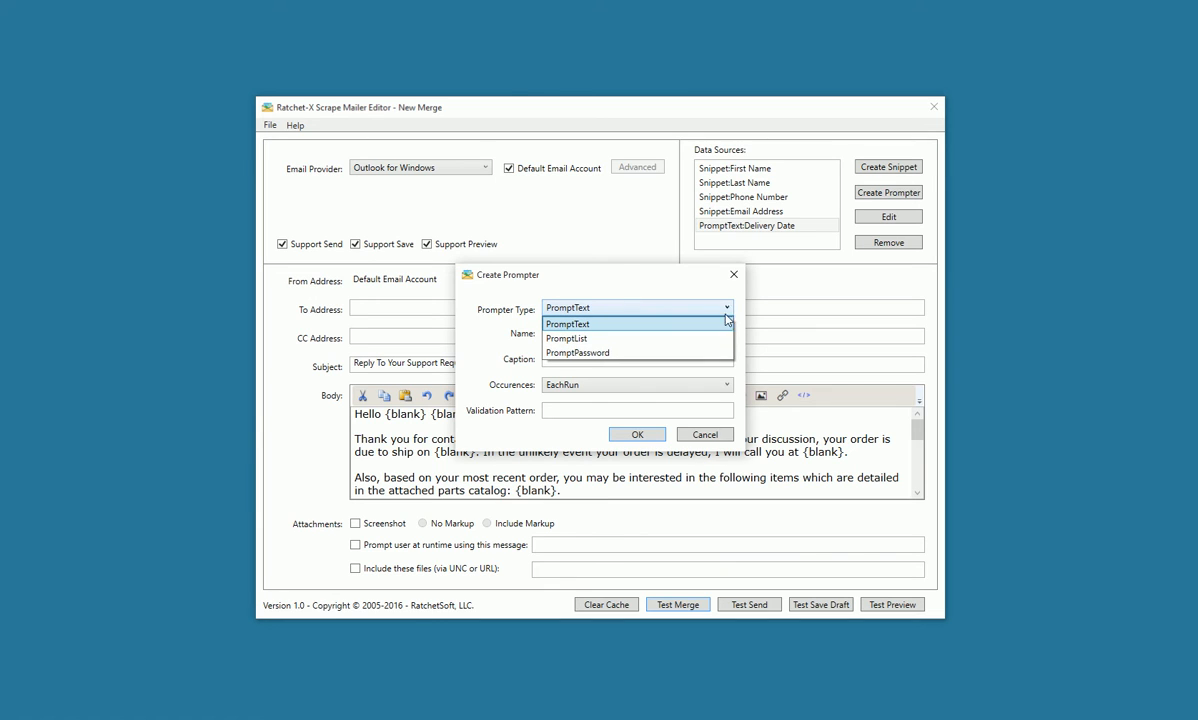
click(721, 338)
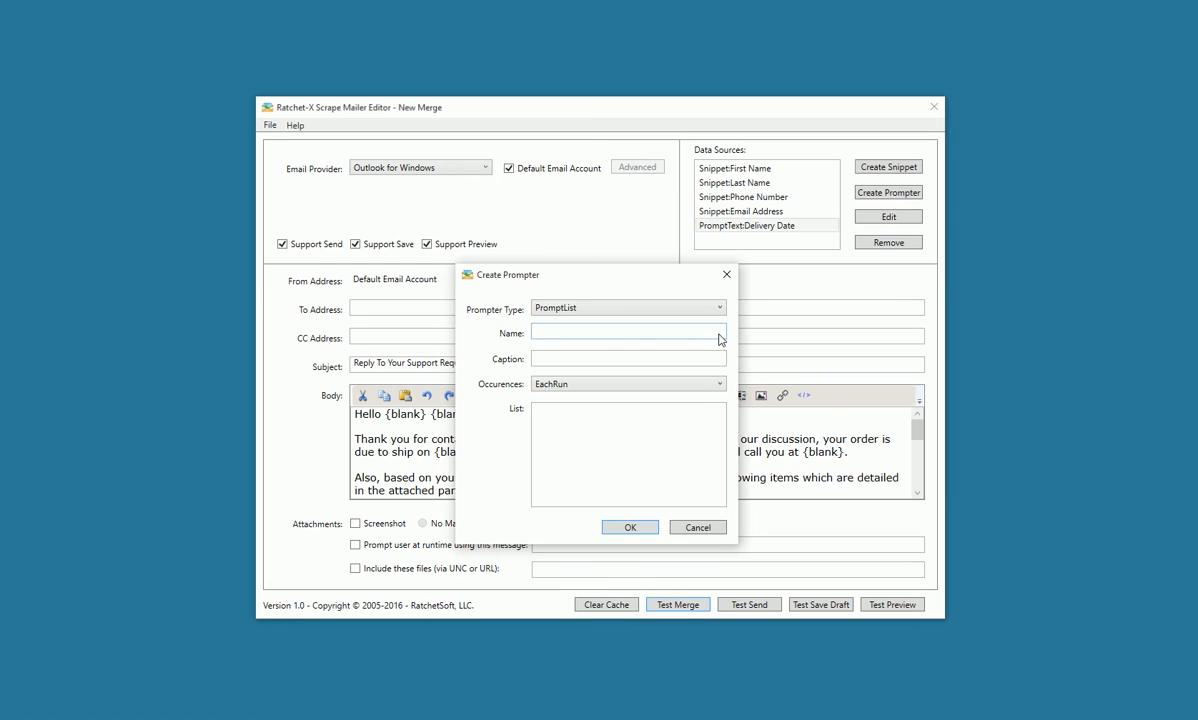
text(Related Product Recommendations)
key(Tab)
text(Select related product recommendations)
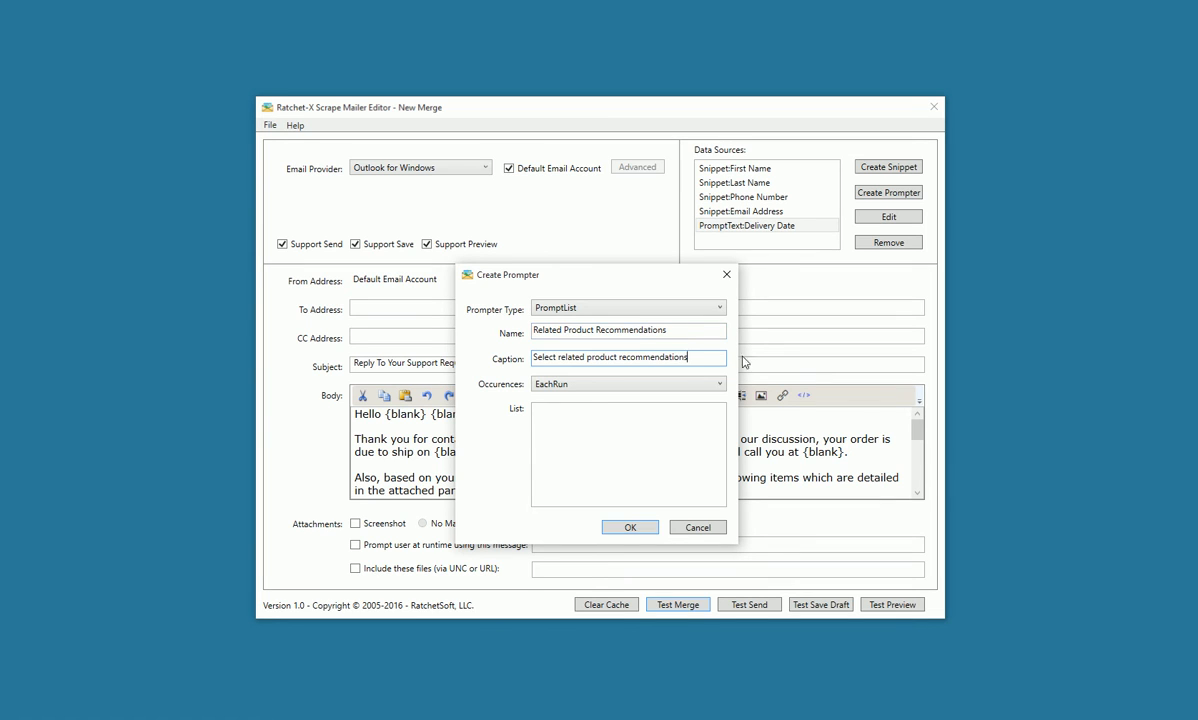
click(719, 385)
click(612, 418)
Fill the prompter's list with "Cotter bolts - CB2334", "Pinder fastener - PF4458" and "Metal flywheel - MF5998z", and save the prompter.
key(Tab)
text(Cotter bolts - CB2334)
key(Return)
text(Pinder fastener - PF4458)
key(Return)
text(Metal flywheel - MF5998z)
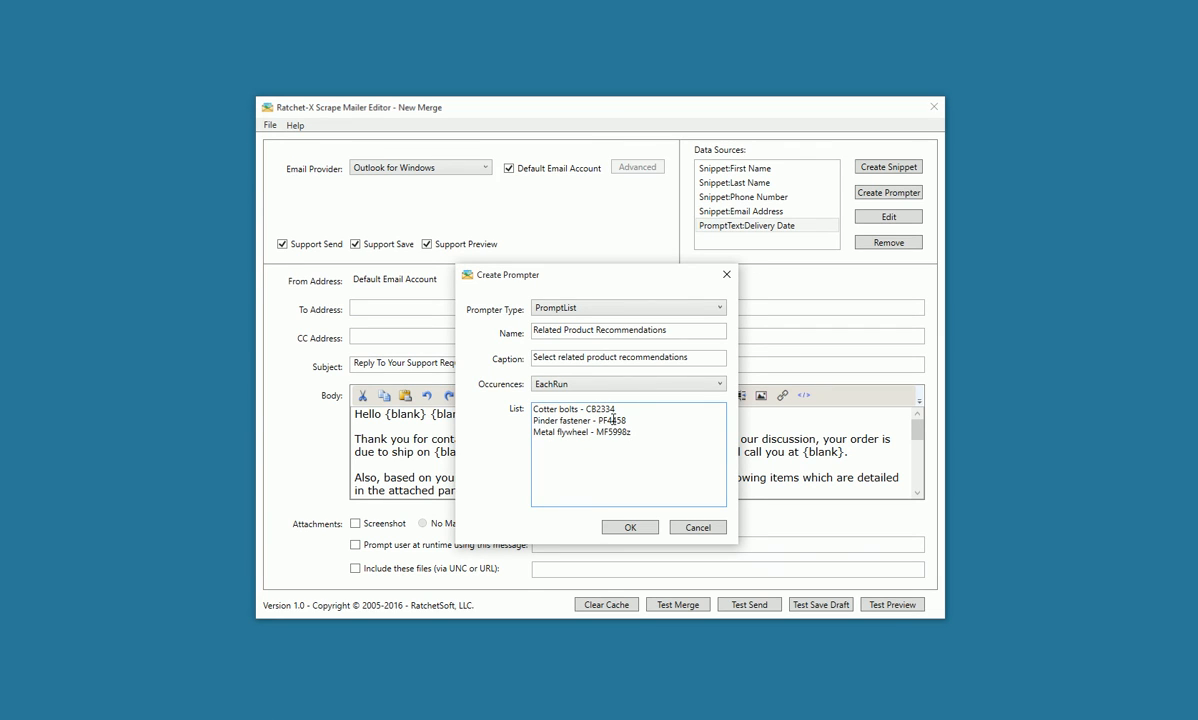
click(627, 530)
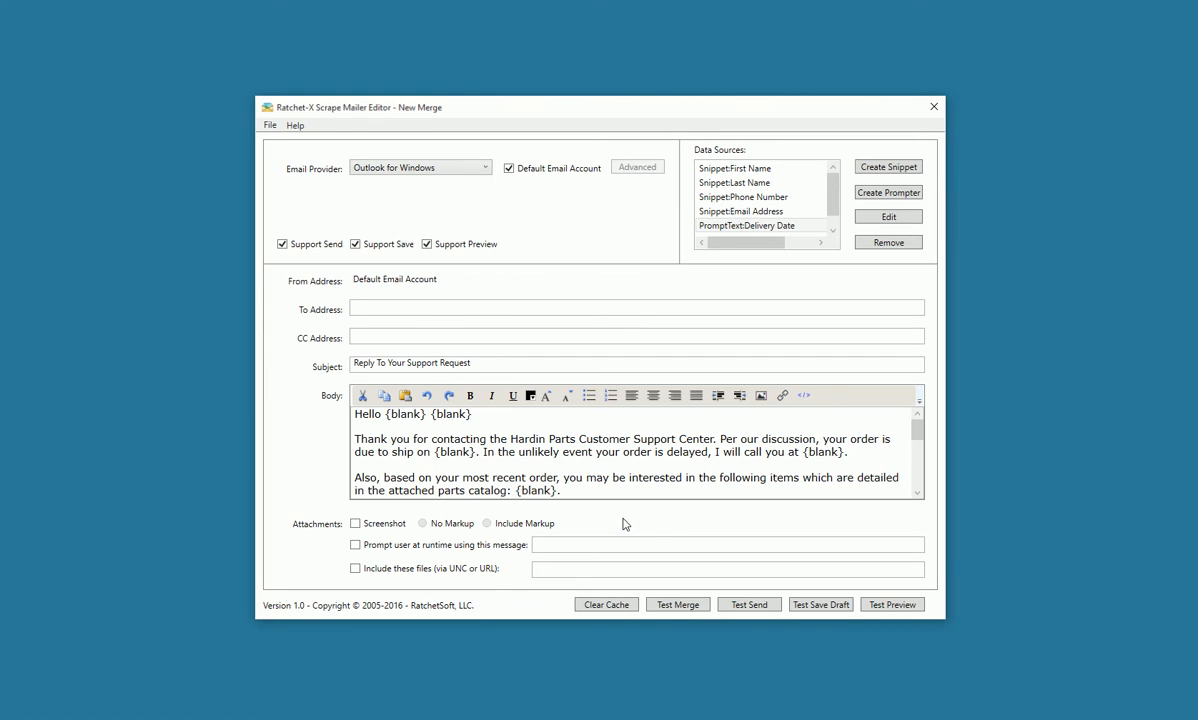
Insert the Email Address snippet as the data source in the To Address field.
click(362, 309)
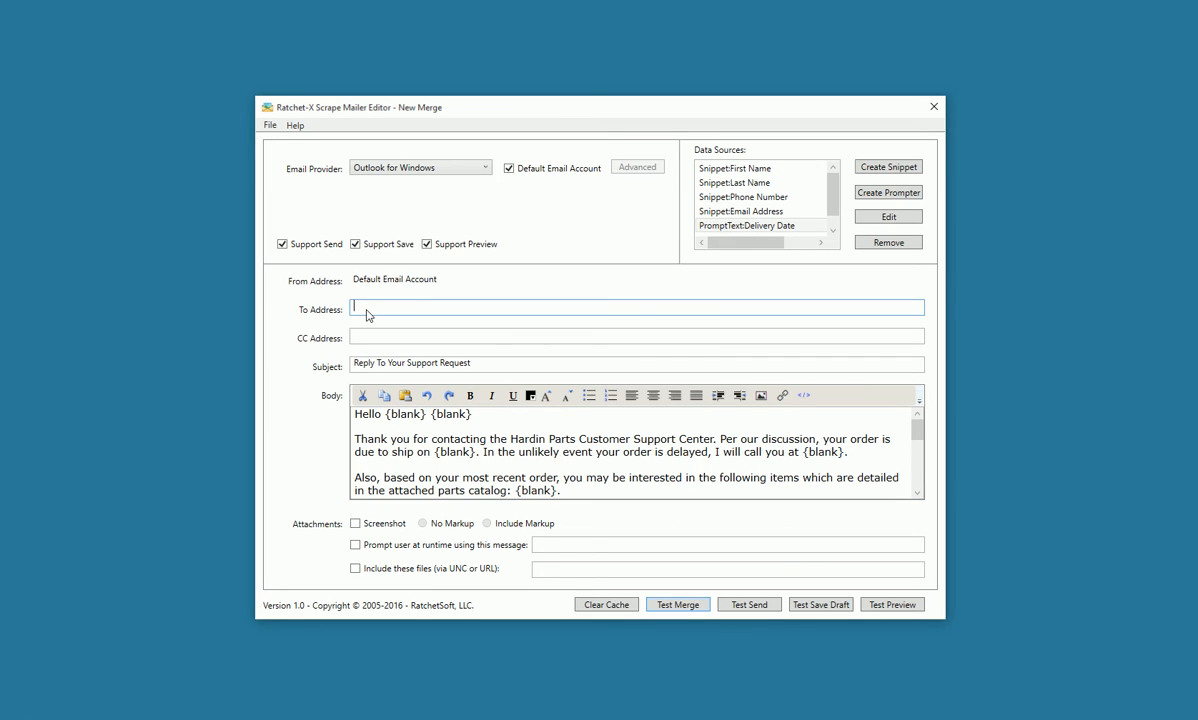
right_click(366, 314)
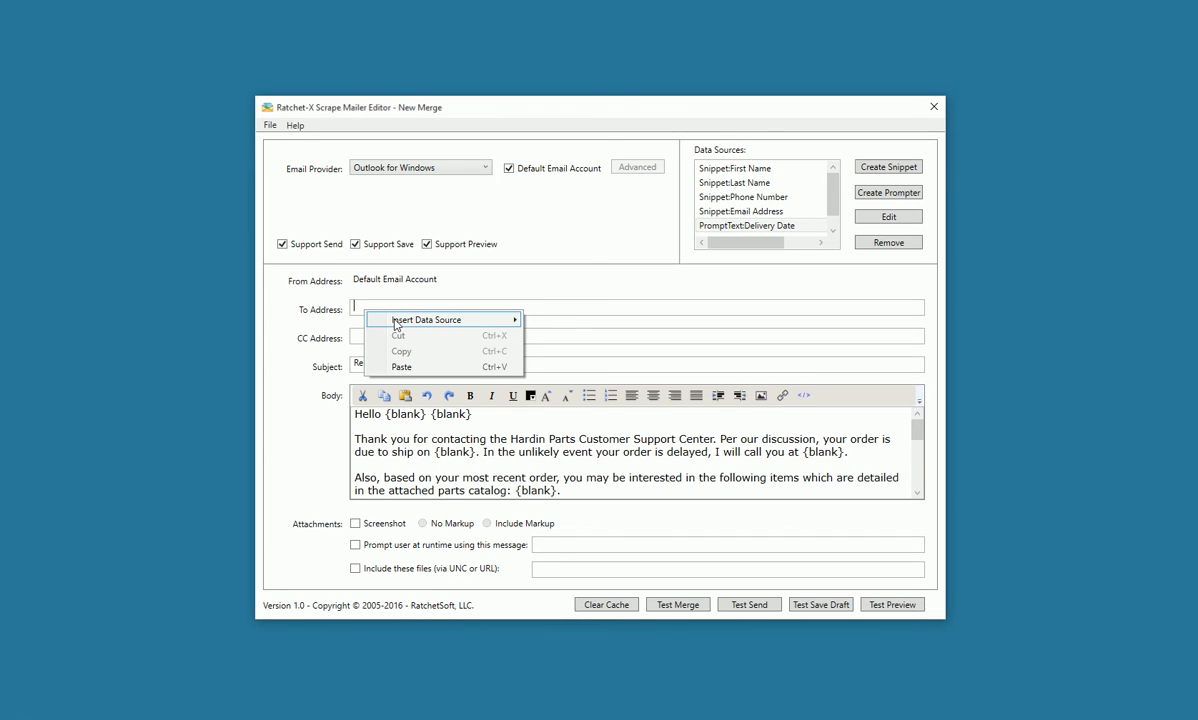
mouse_move(395, 323)
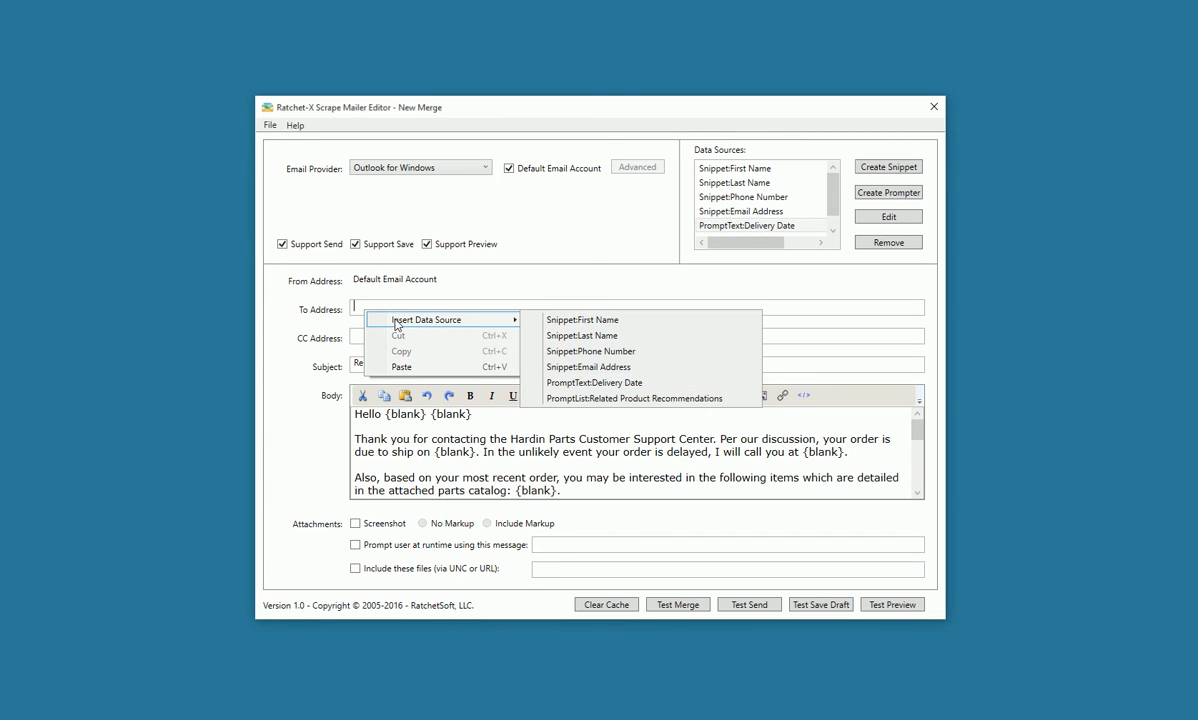
click(588, 367)
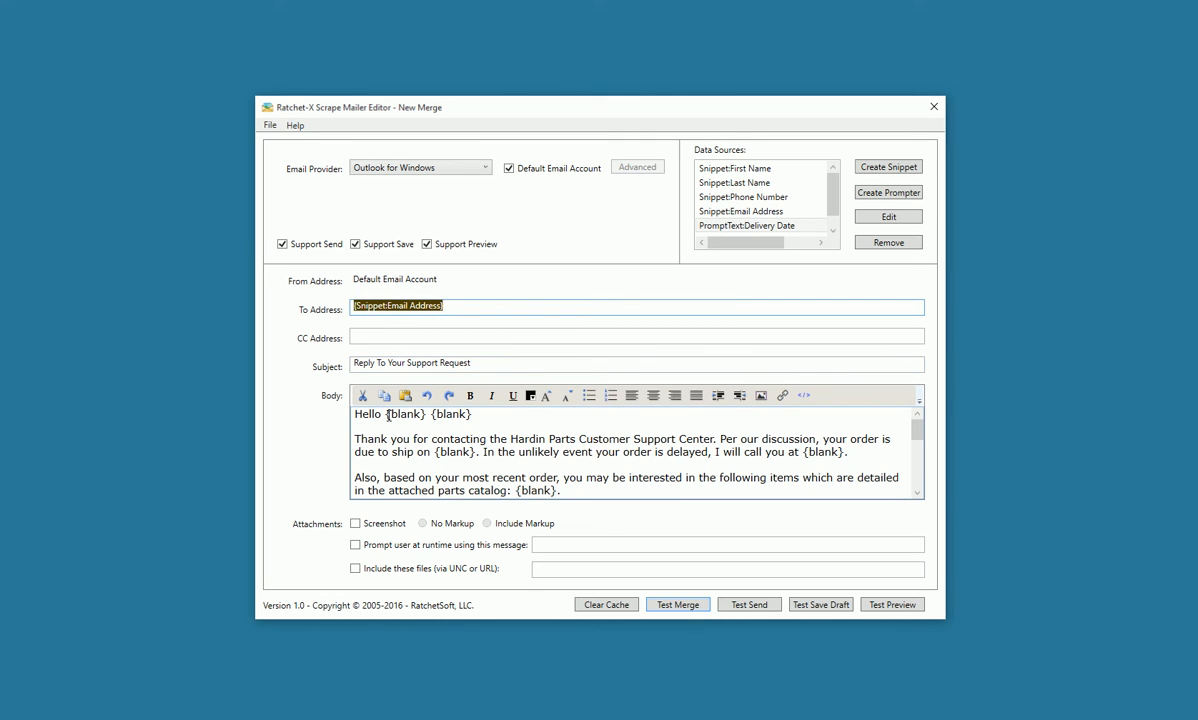
Replace the two {blank} placeholders in the greeting with the First Name and Last Name snippets, separated by a space.
drag(387, 413, 471, 414)
key(Delete)
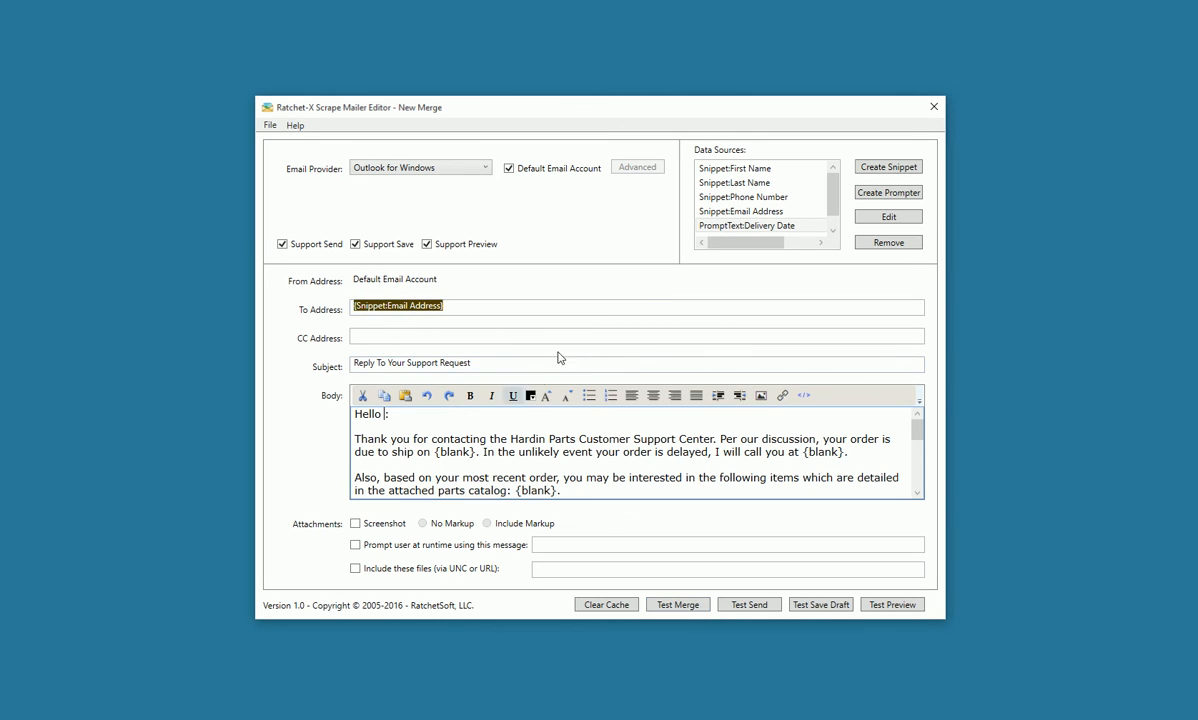
drag(722, 168, 386, 414)
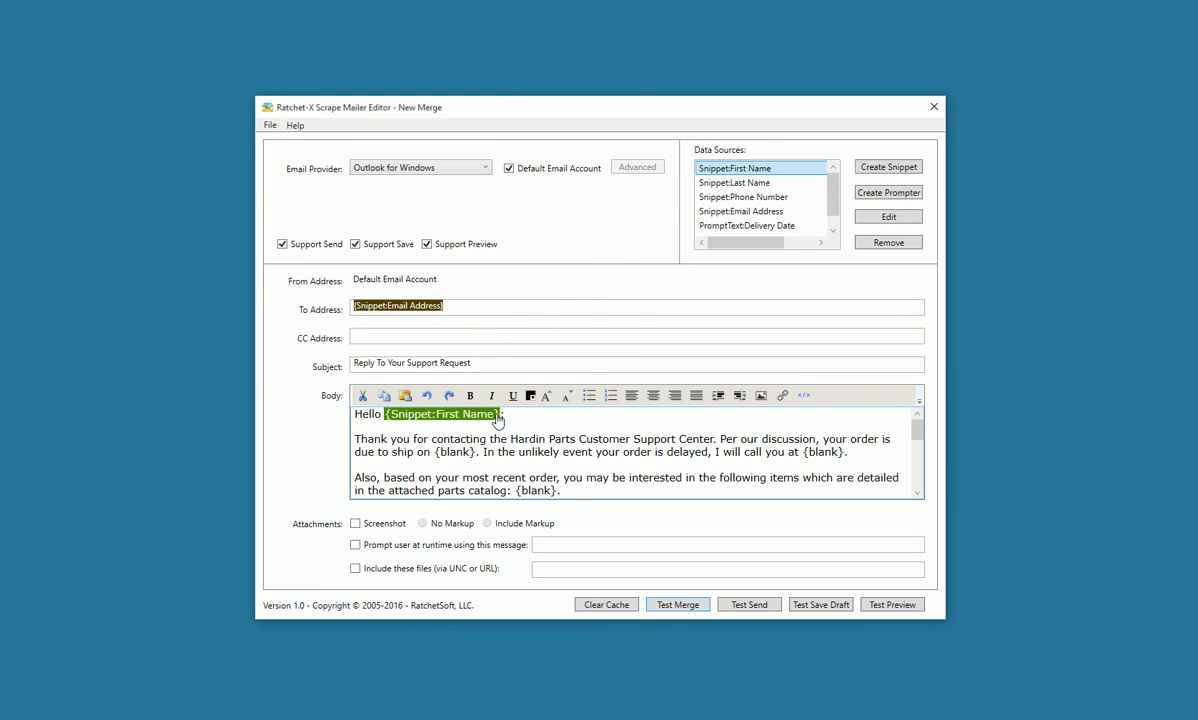
click(503, 413)
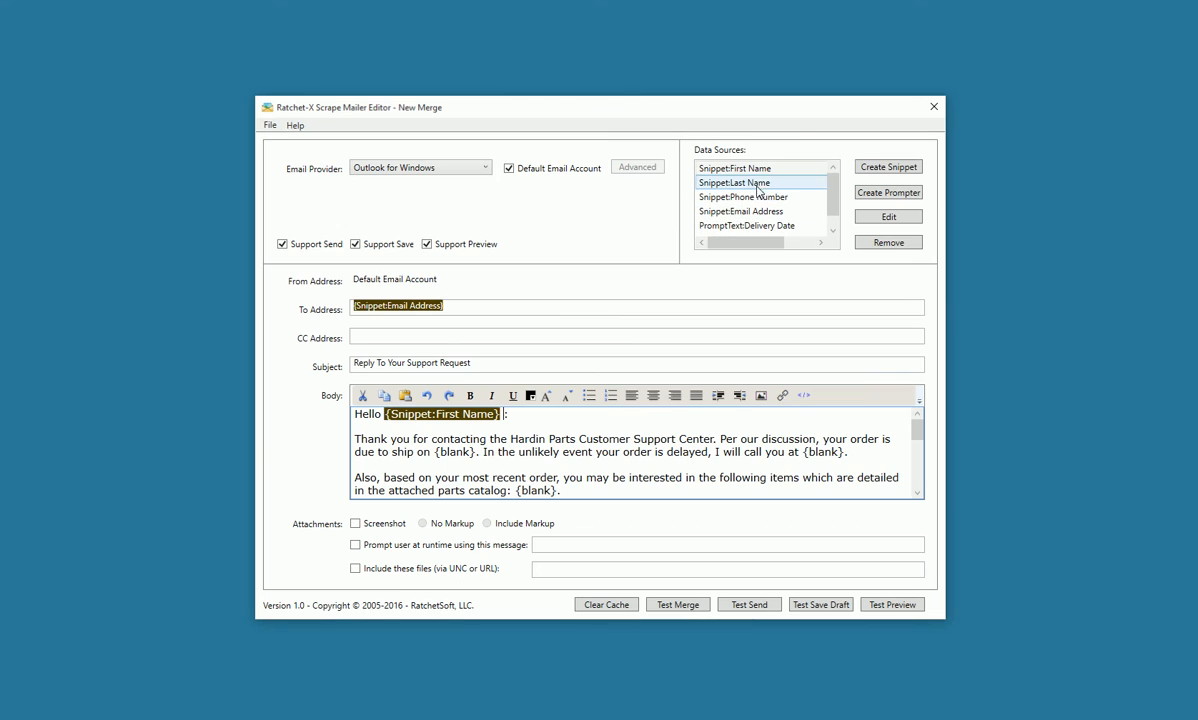
drag(758, 190, 508, 420)
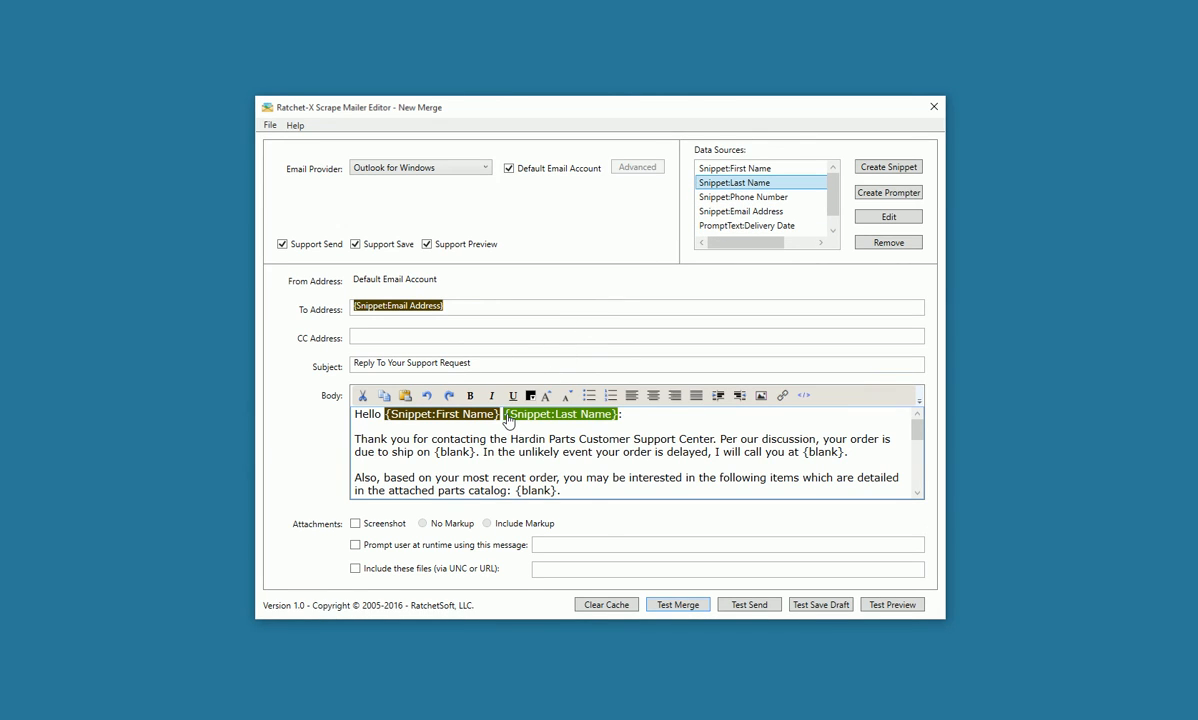
Replace the {blank} placeholder after "your order is due to ship on" with the Delivery Date prompter.
click(435, 453)
key(Delete)
key(Delete)
key(Delete)
key(Delete)
key(Delete)
key(Delete)
key(Delete)
right_click(435, 453)
mouse_move(510, 462)
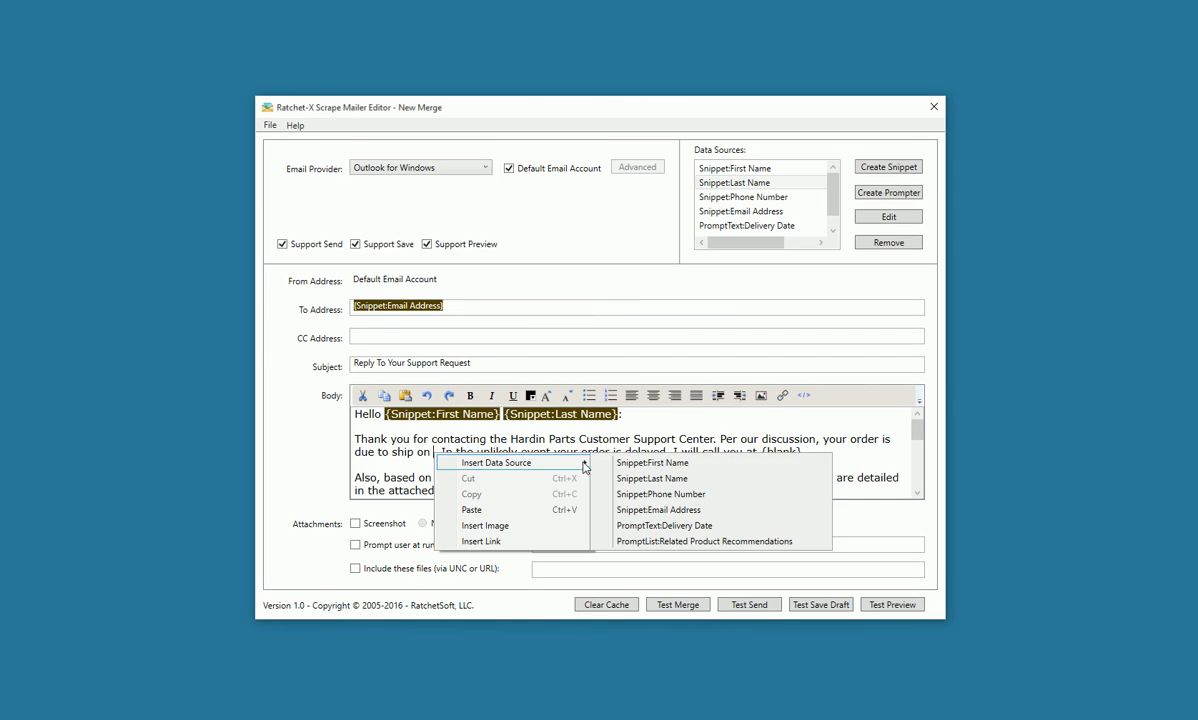
click(650, 526)
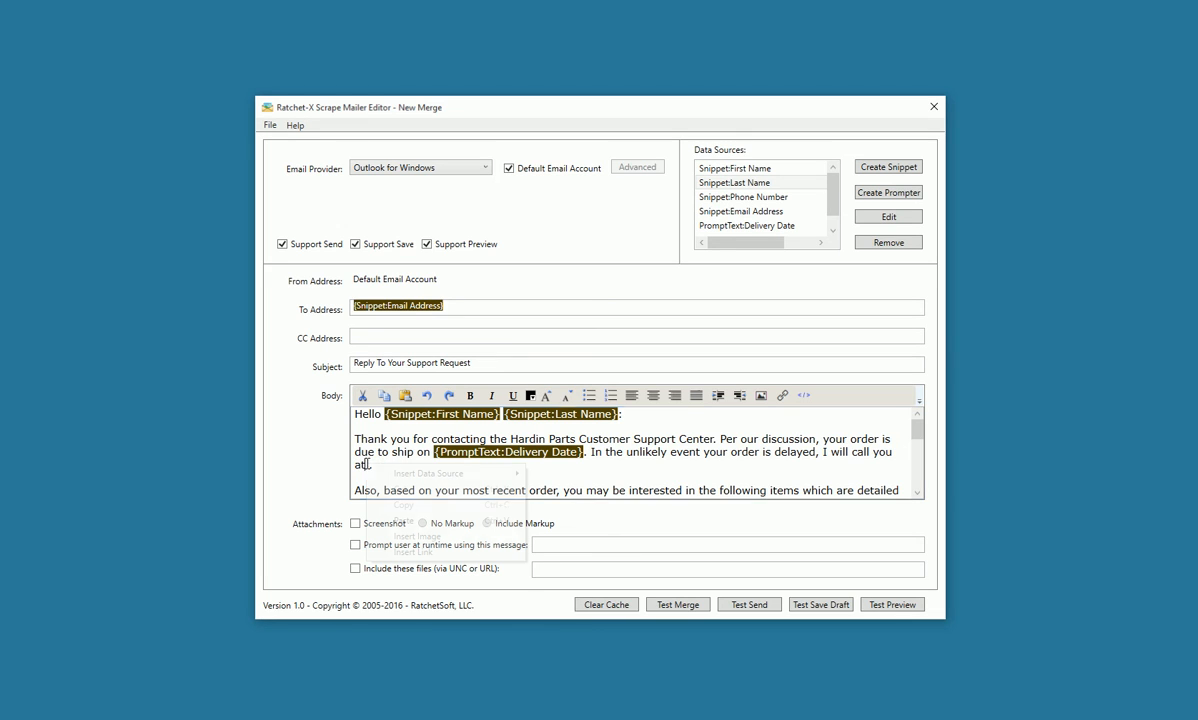
Replace the {blank} placeholder after "I will call you at" with the Phone Number snippet.
right_click(368, 466)
mouse_move(400, 478)
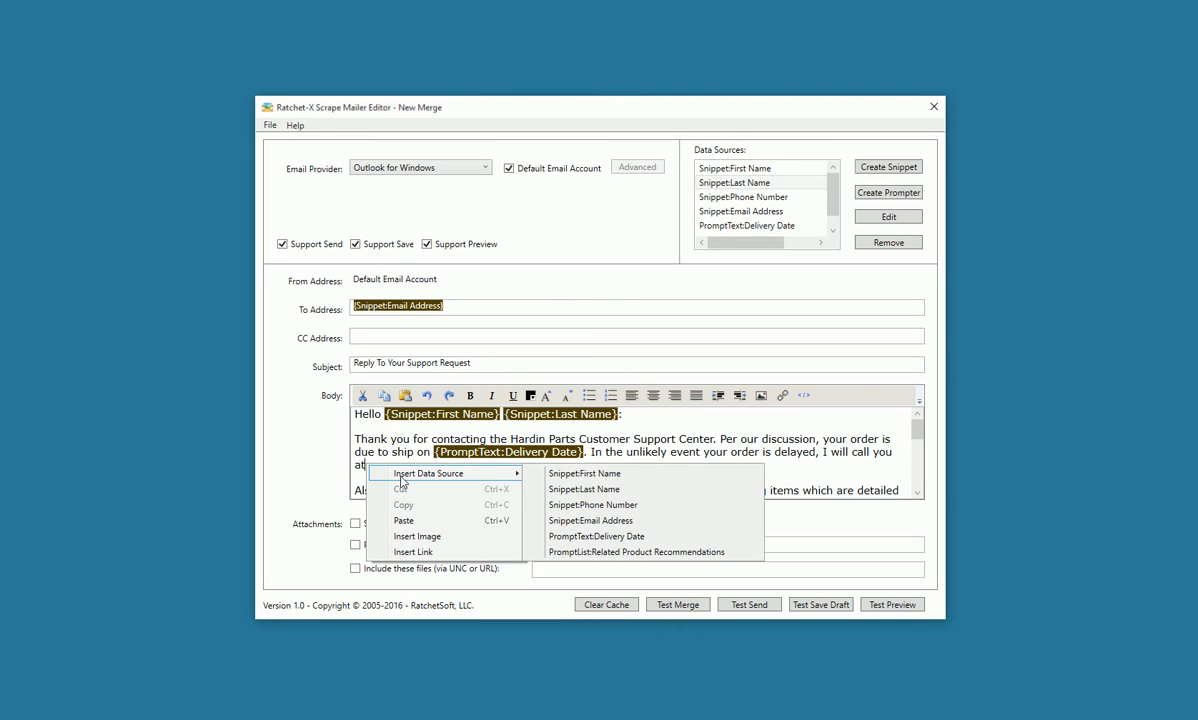
click(590, 505)
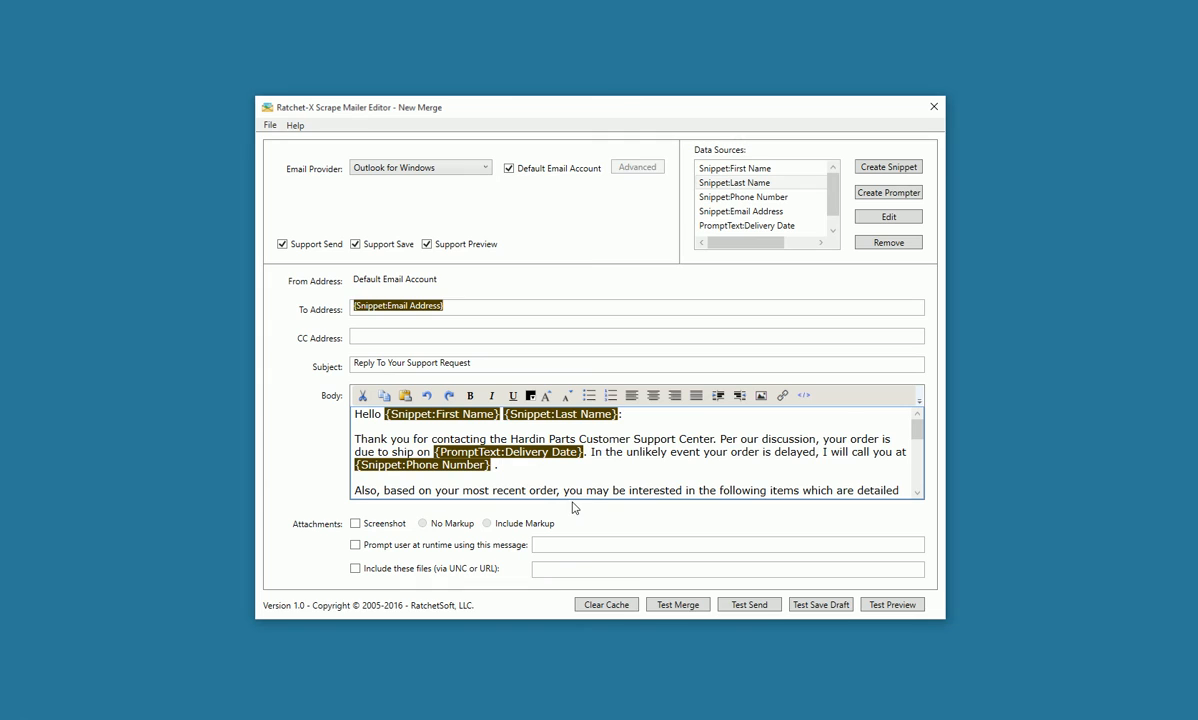
Replace the {blank} placeholder after "in the attached parts catalog:" with the Related Product Recommendations prompter.
click(917, 494)
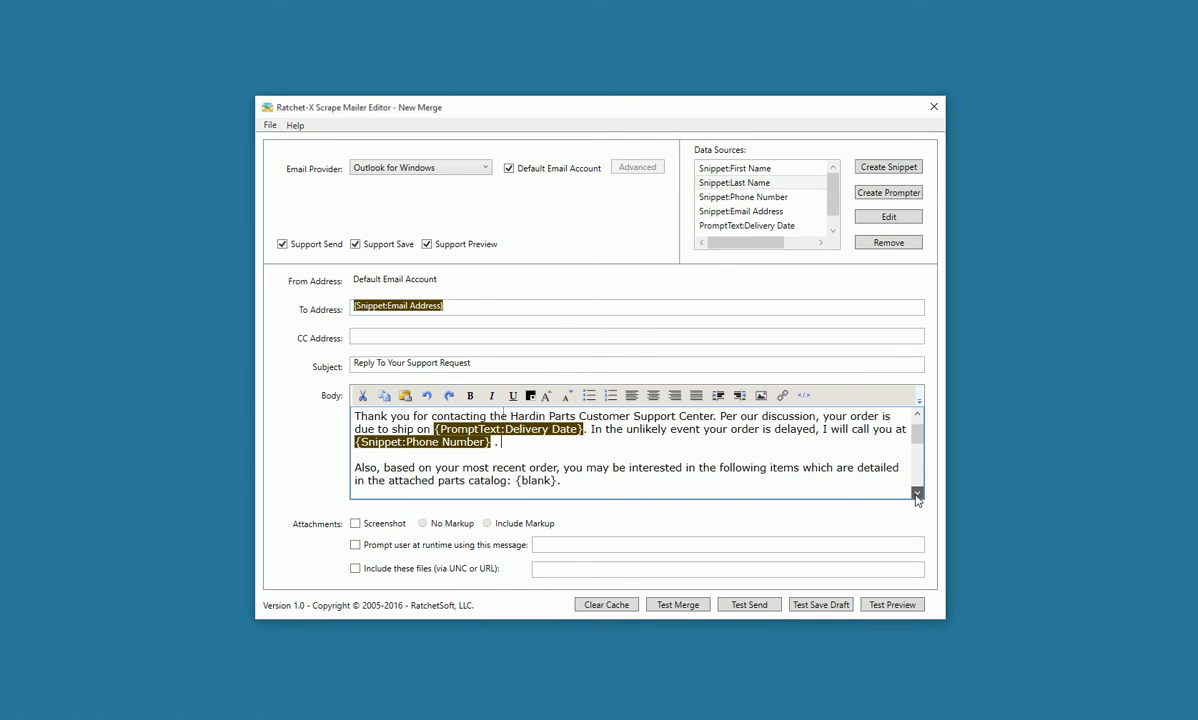
right_click(517, 469)
mouse_move(549, 481)
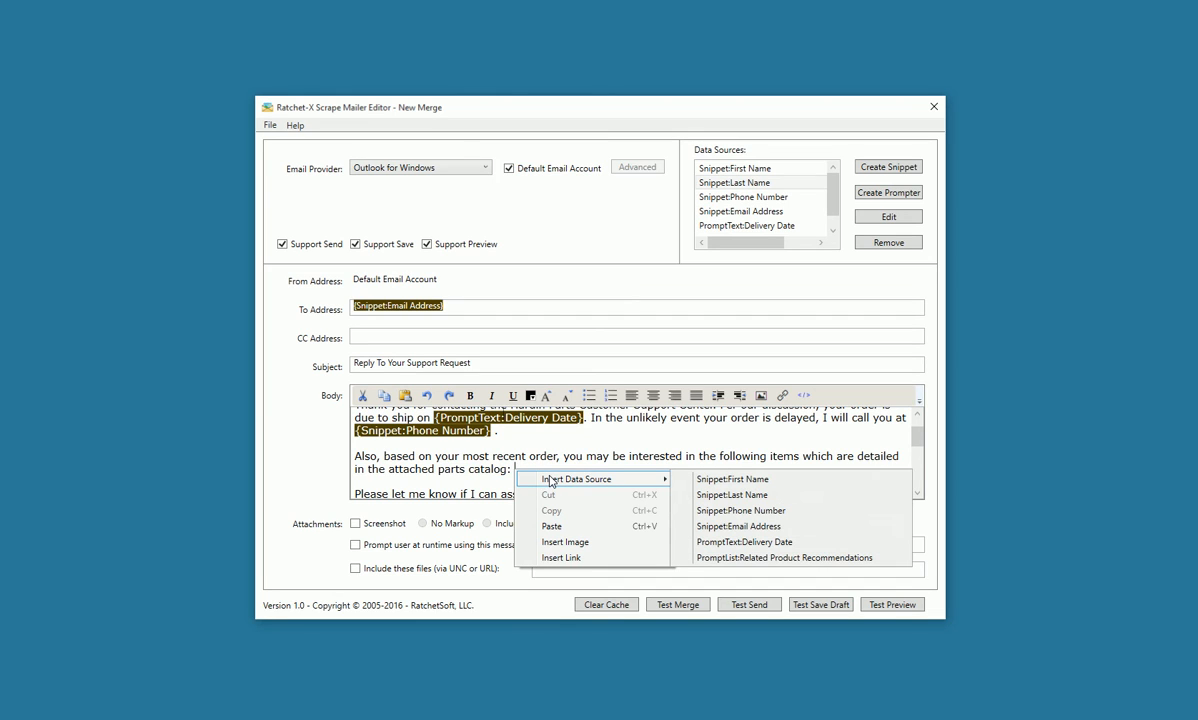
click(737, 559)
drag(921, 448, 917, 417)
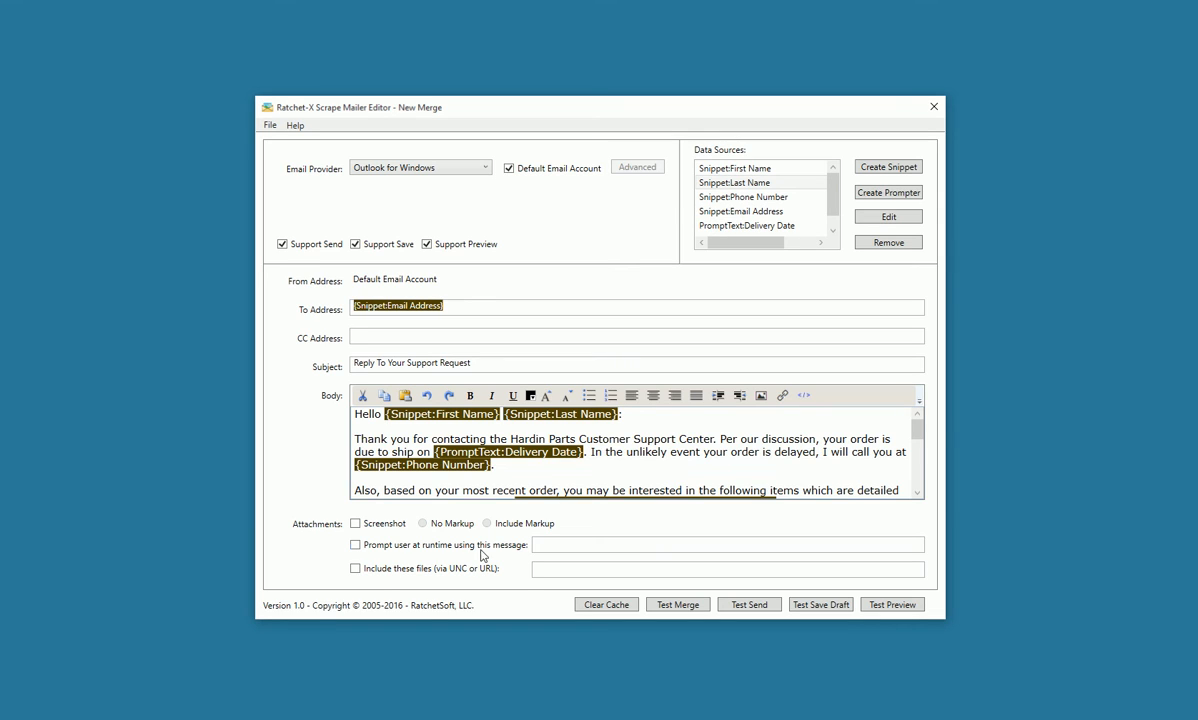
click(355, 568)
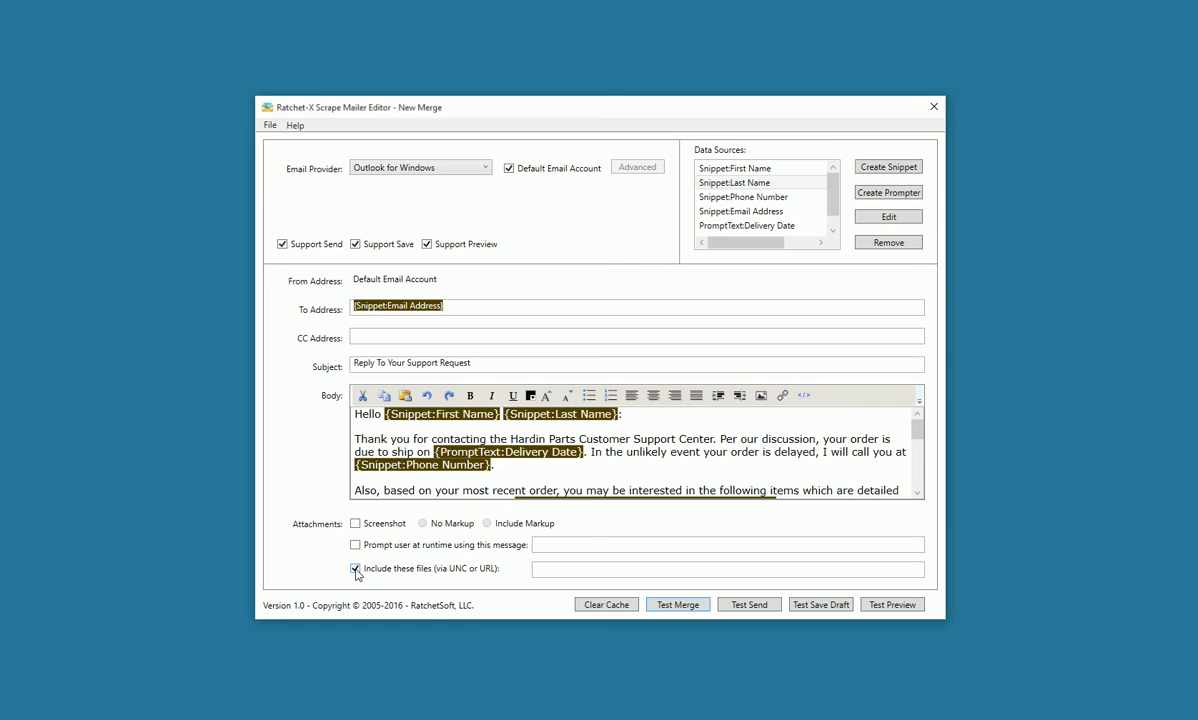
click(548, 570)
text(http://ratchetsoft.com/wp-content/uploads/2016/01/Hardin-Parts-Catalog.pdf)
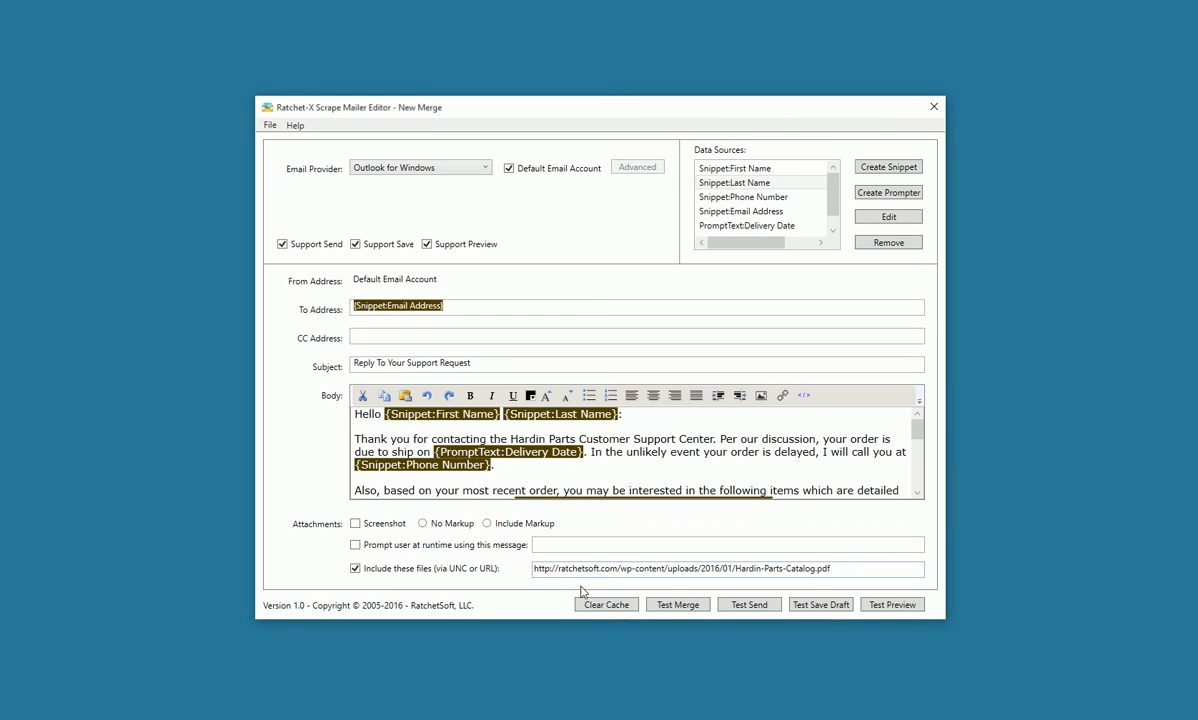
Test the merge with delivery date 12/16/2016 and the "Cotter bolts - CB2334" recommendation, review the merged body, and end the test.
click(670, 606)
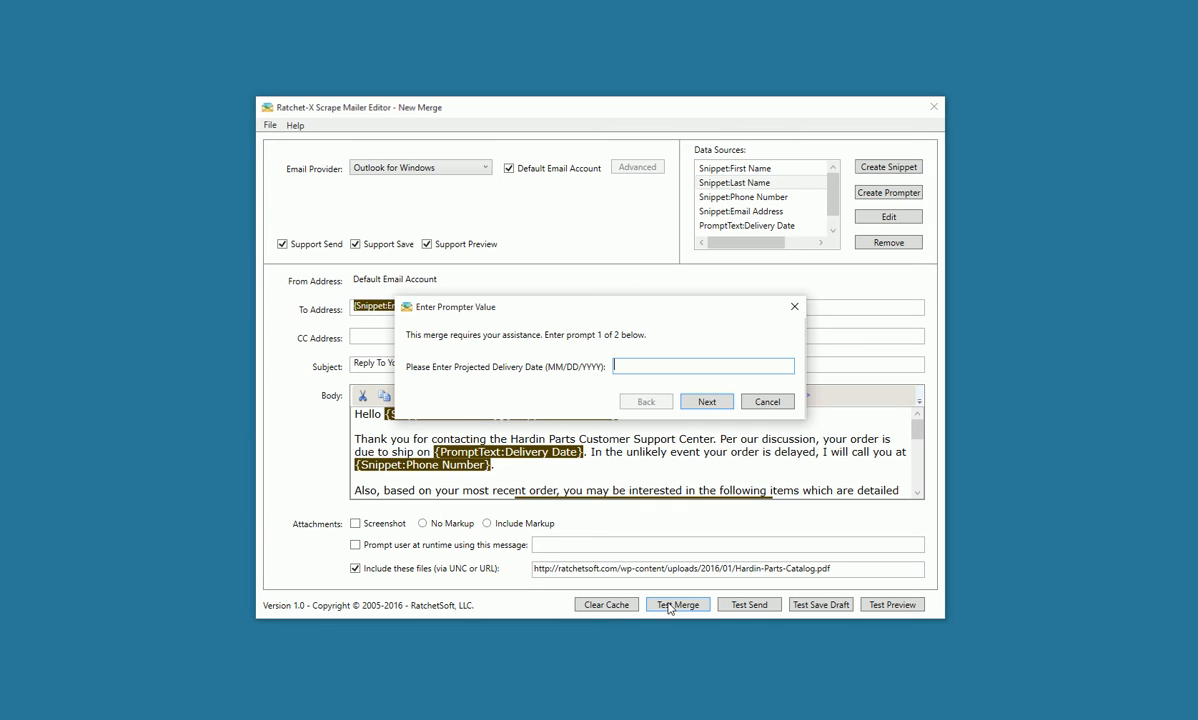
text(12/16/2016)
click(703, 402)
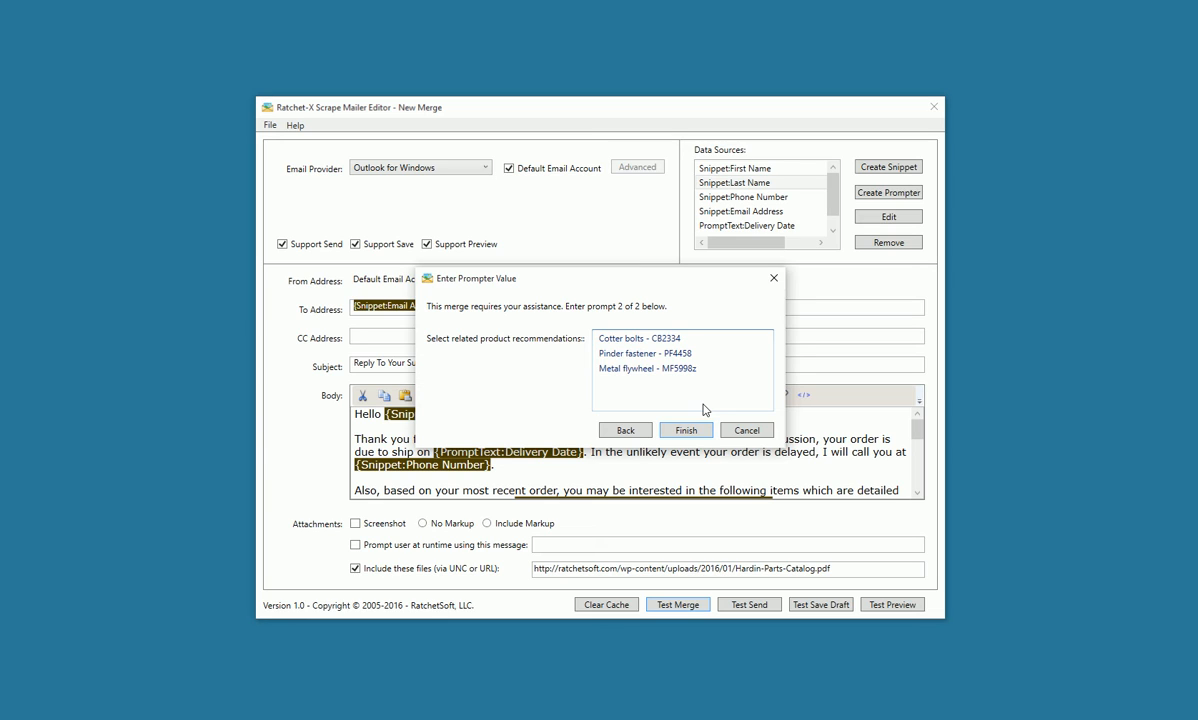
click(662, 339)
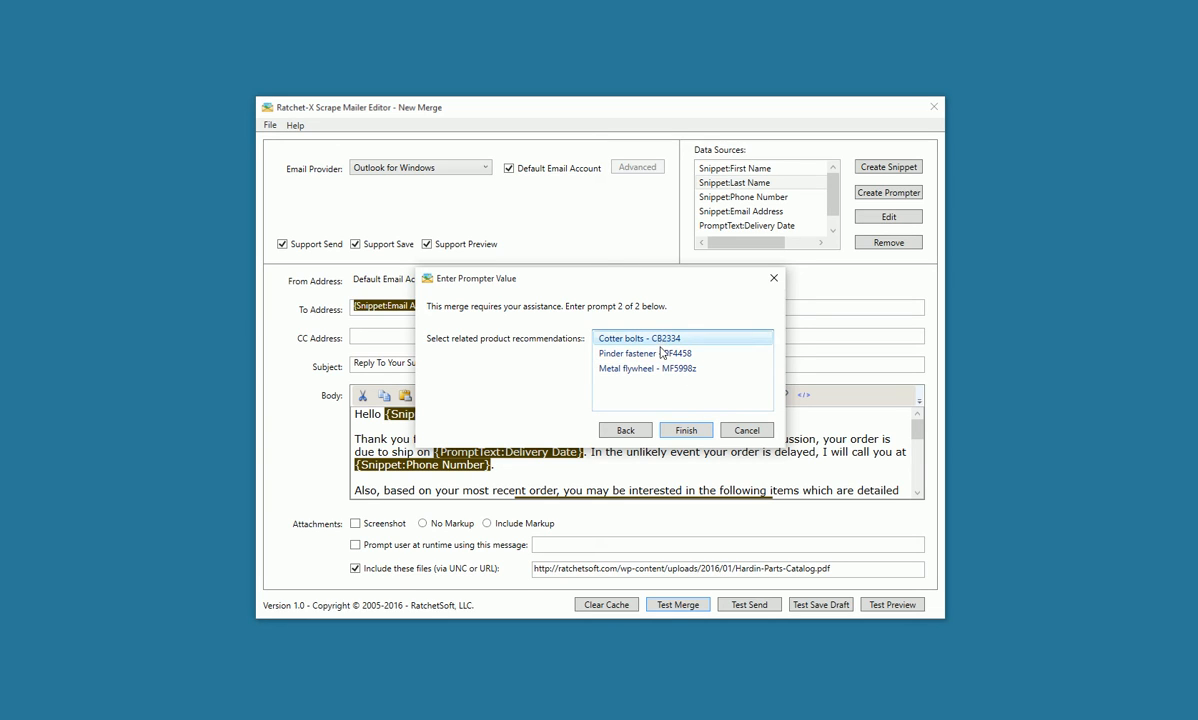
click(686, 430)
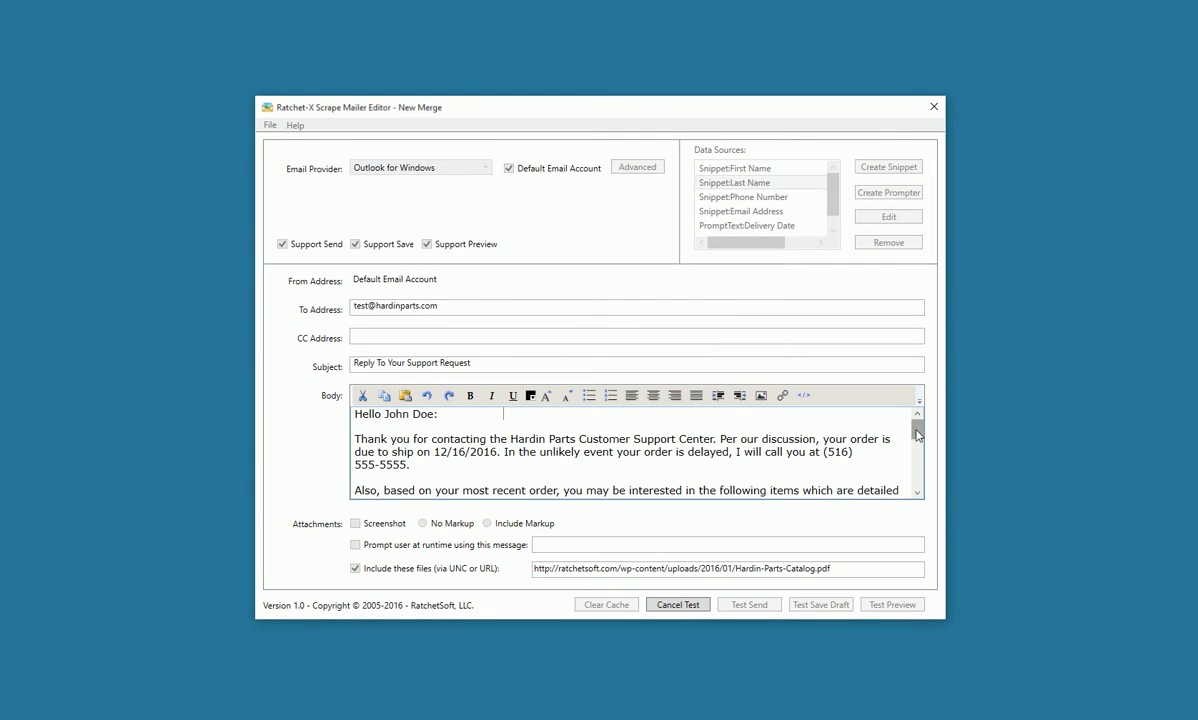
mouse_move(922, 432)
mouse_down()
mouse_move(923, 480)
mouse_move(917, 411)
mouse_up()
click(698, 604)
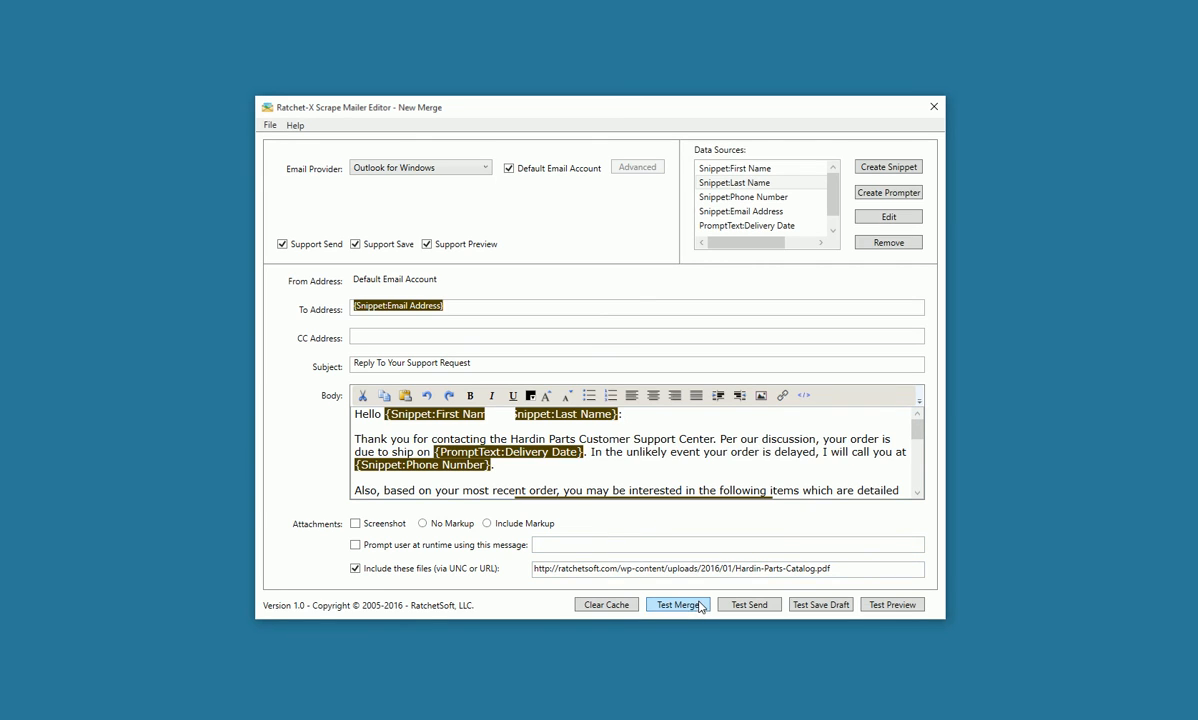
Save the merge file as "Customer Support Reply".
click(270, 125)
click(301, 190)
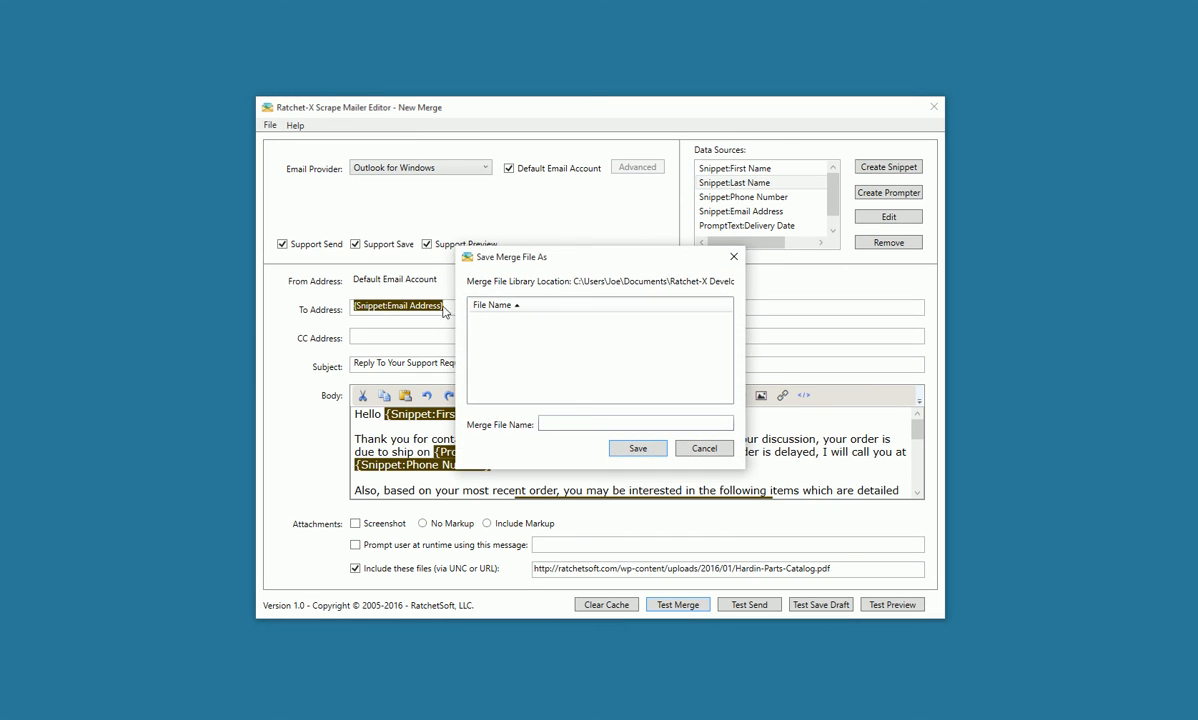
text(Customer Support Reply)
click(638, 448)
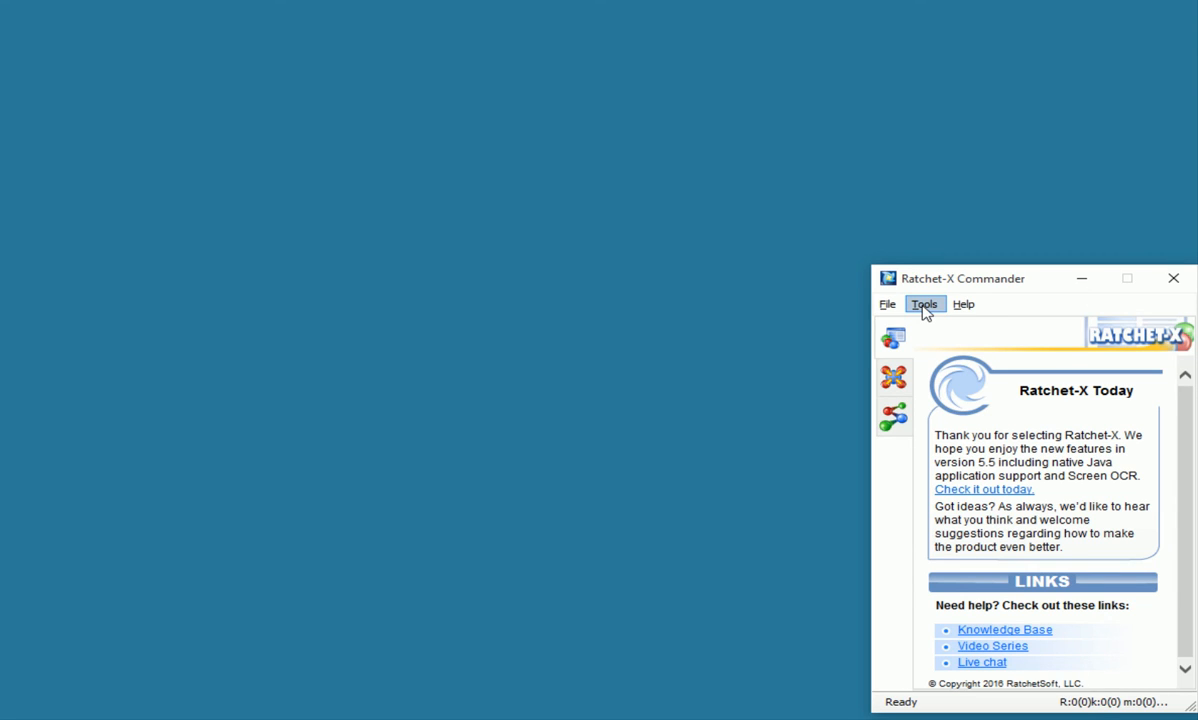
In Ratchet-X Commander, load the MyCRM for Windows sample app and start the Appspace Wizard for the Scrape Mailer Action Pack.
click(924, 306)
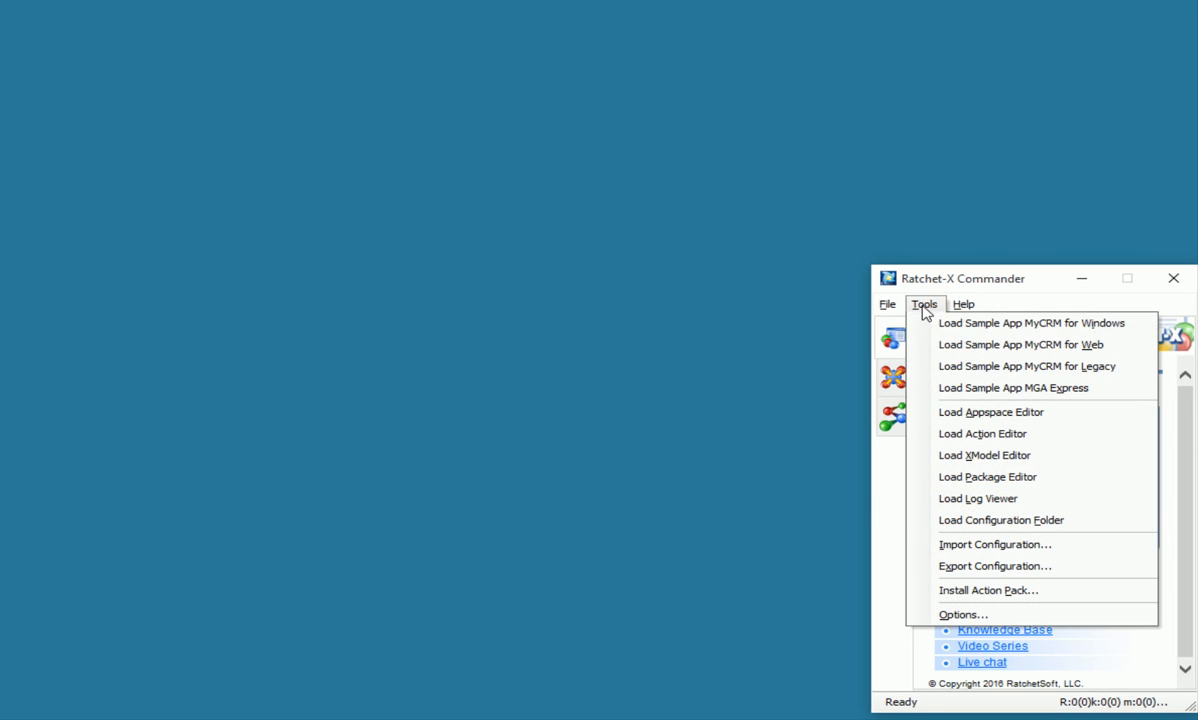
click(941, 324)
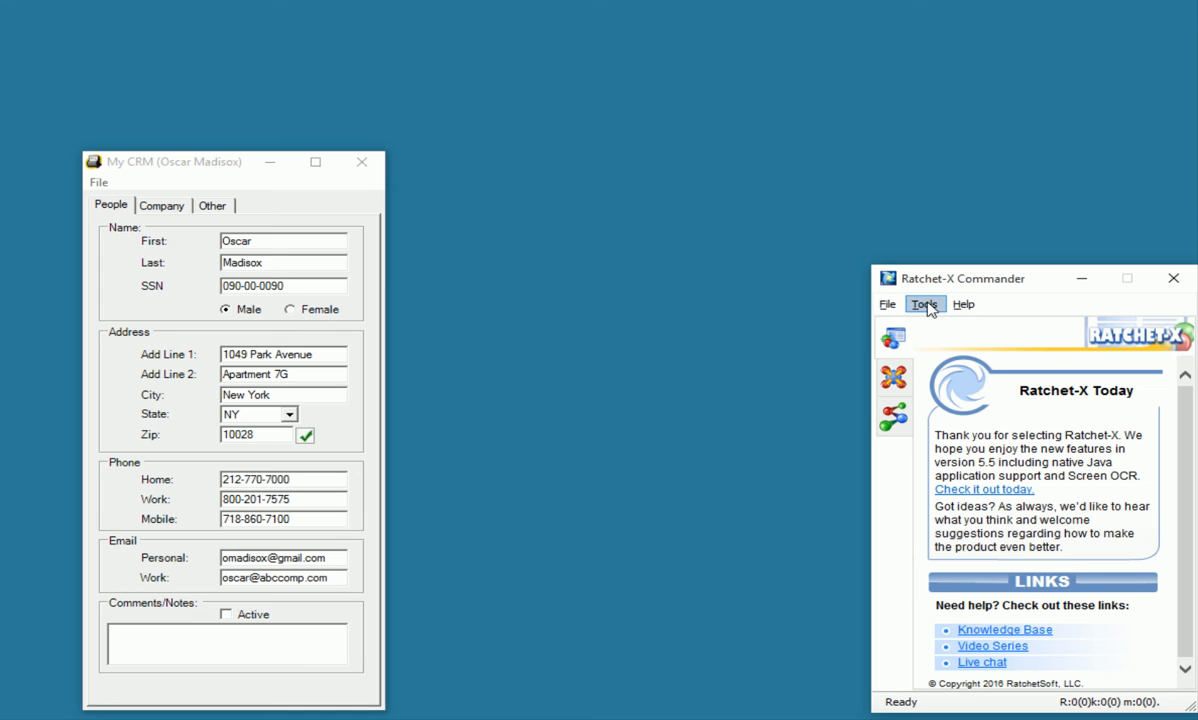
click(896, 418)
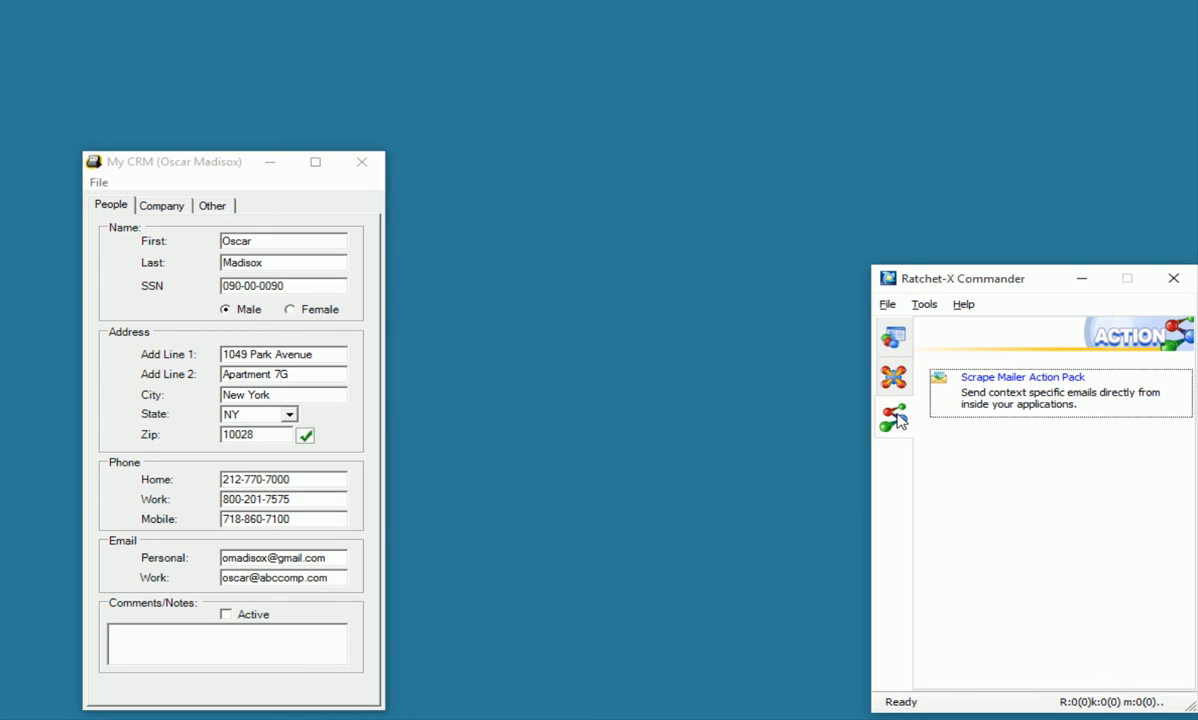
right_click(989, 405)
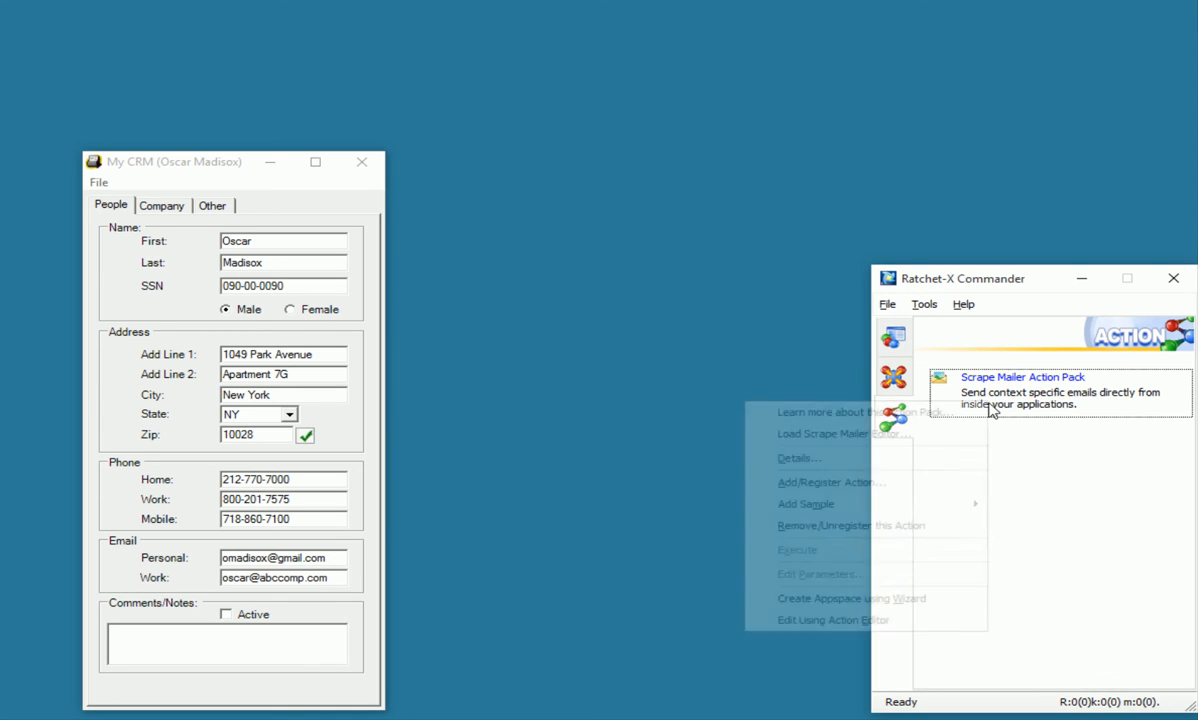
click(926, 598)
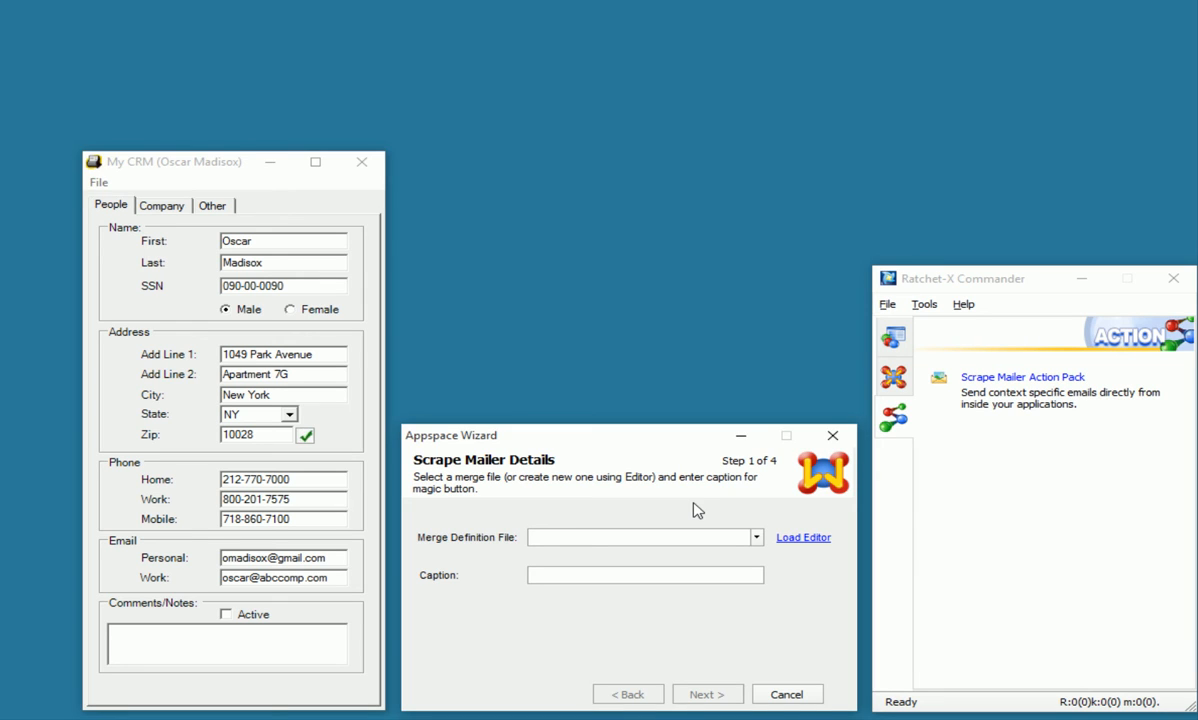
Use Customer Support Reply.rxmerge as the merge definition file with the caption "Send Customer Support Email", and continue to target window selection.
click(757, 537)
click(736, 554)
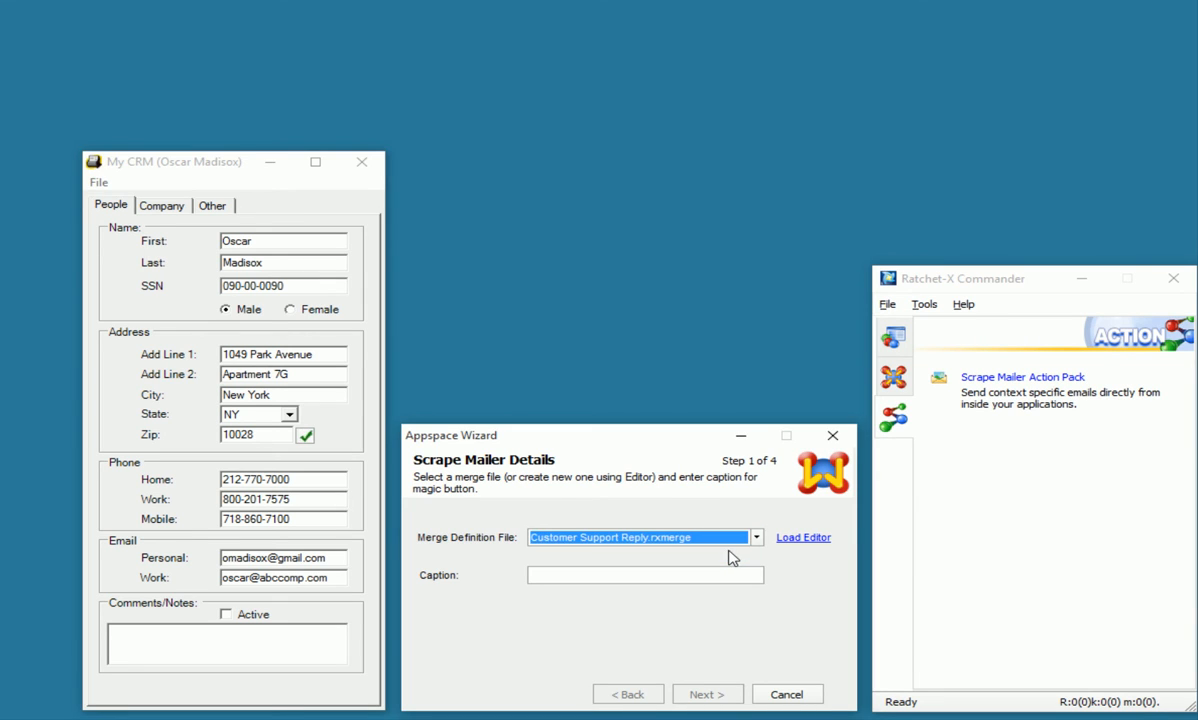
click(695, 576)
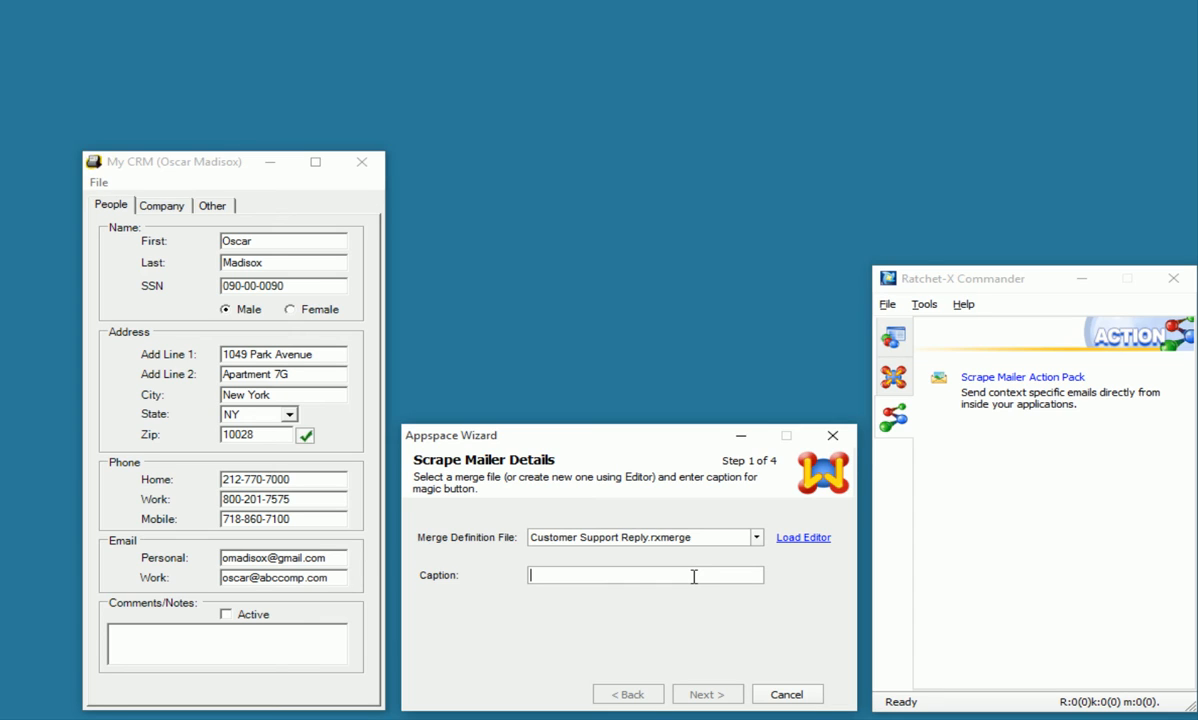
text(Send Customer S)
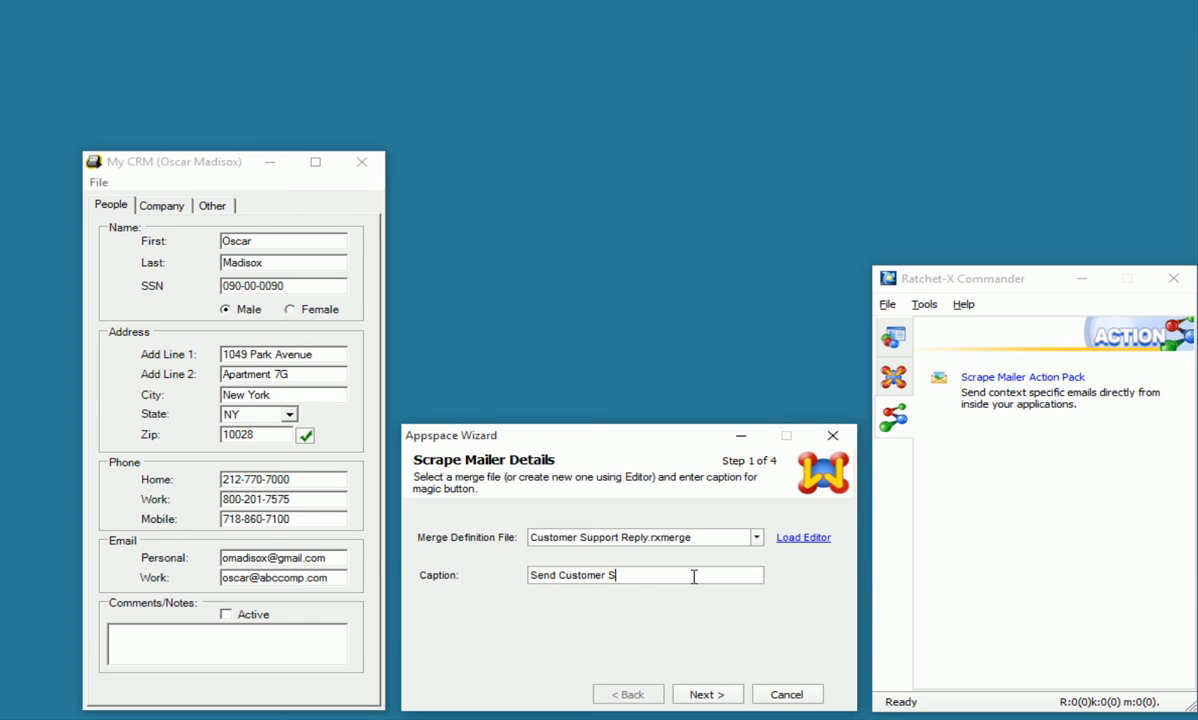
text(upport Email)
click(703, 693)
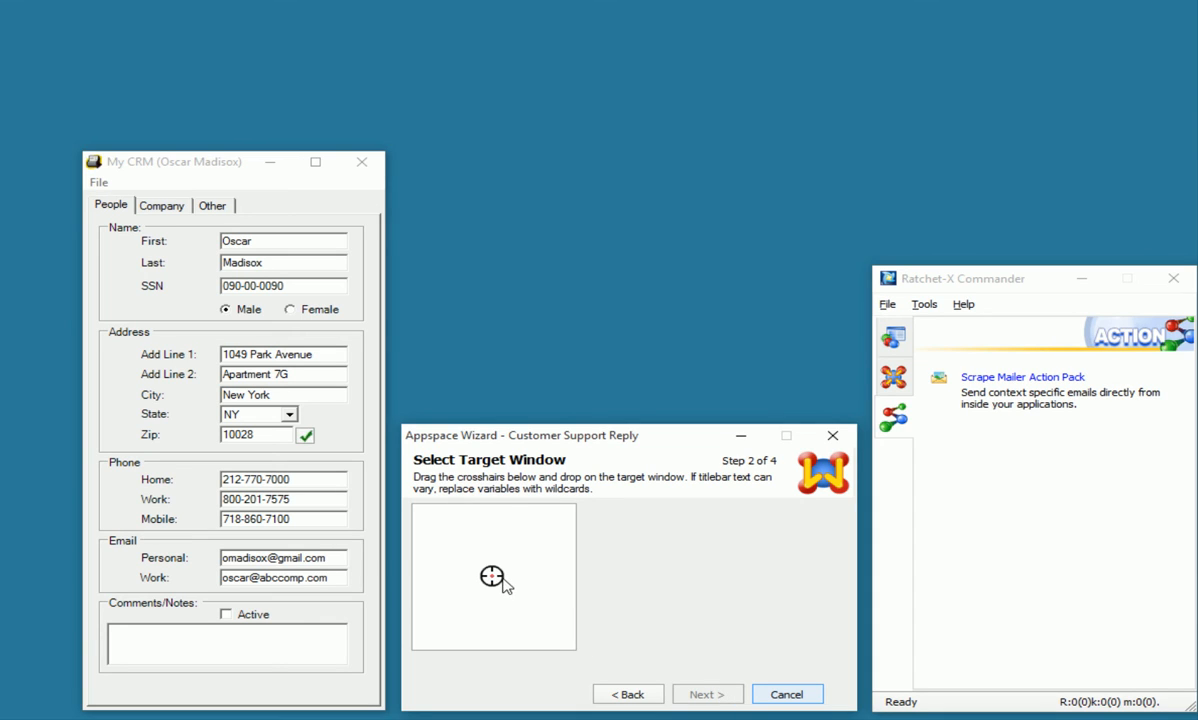
Target the My CRM window with the wizard's crosshairs and continue to the field mapping.
drag(492, 576, 355, 564)
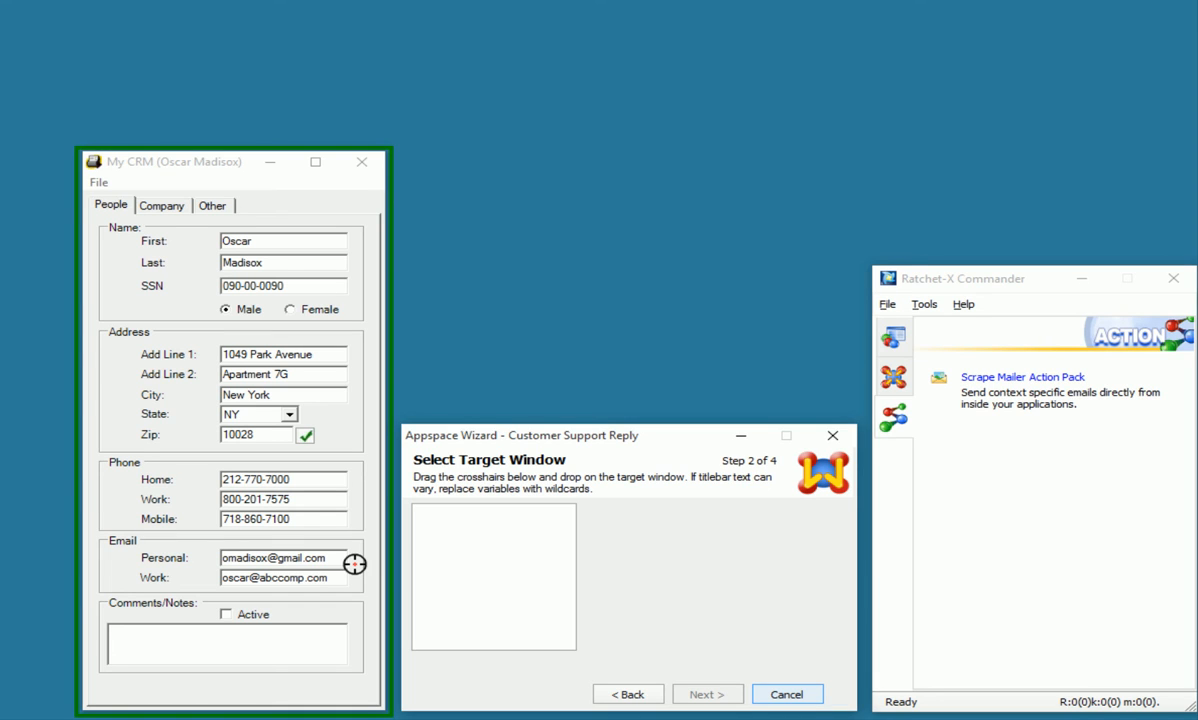
drag(355, 564, 355, 564)
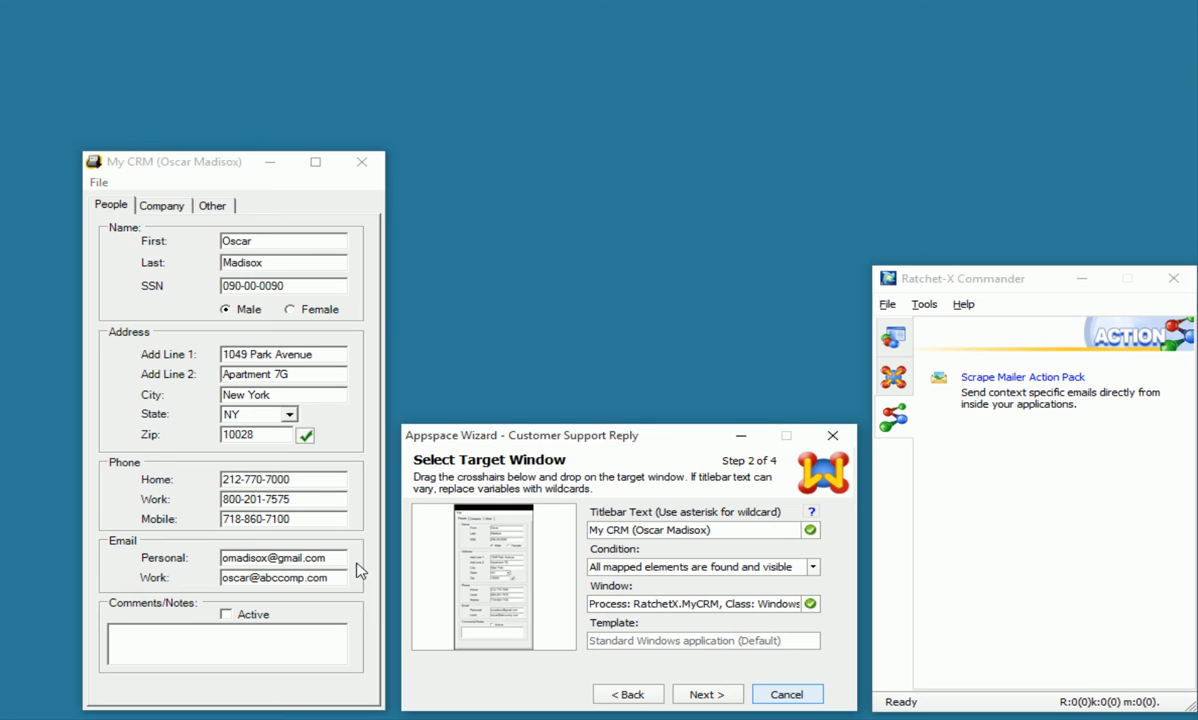
click(703, 692)
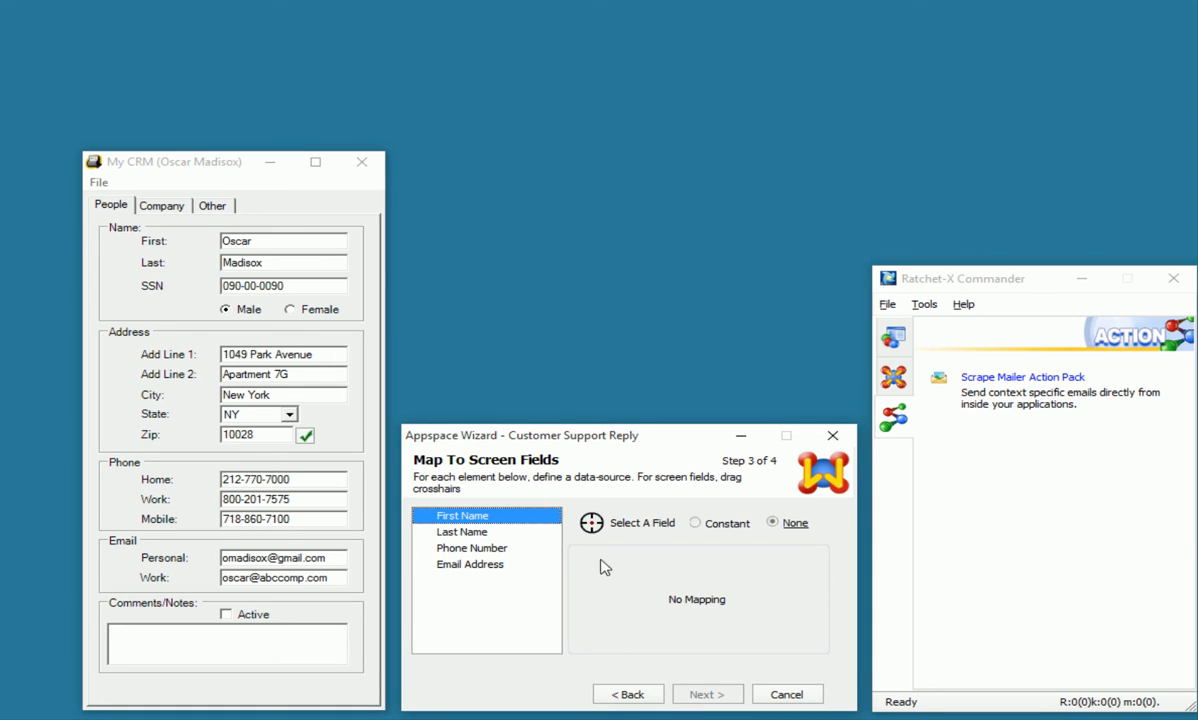
Map First Name, Last Name, Phone Number and Email Address to My CRM's First, Last, Home phone and Personal email fields, and continue.
drag(595, 531, 318, 245)
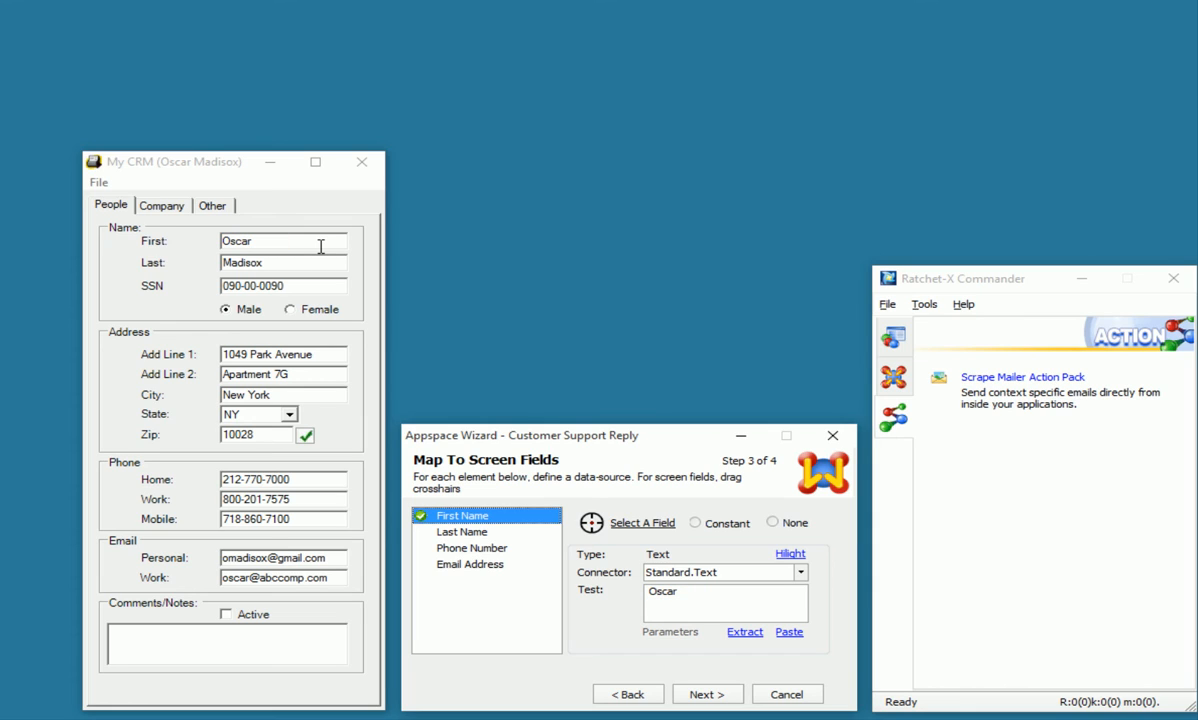
click(461, 532)
drag(591, 522, 312, 265)
click(490, 549)
drag(591, 525, 328, 480)
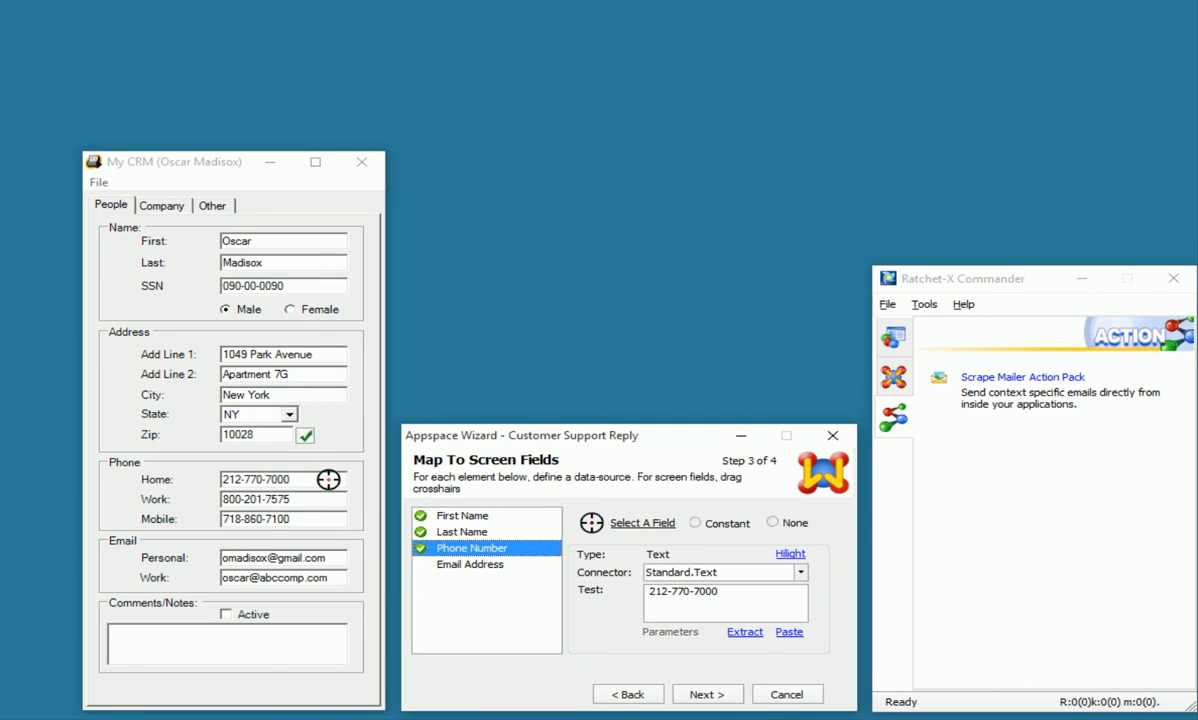
click(472, 565)
drag(591, 525, 327, 554)
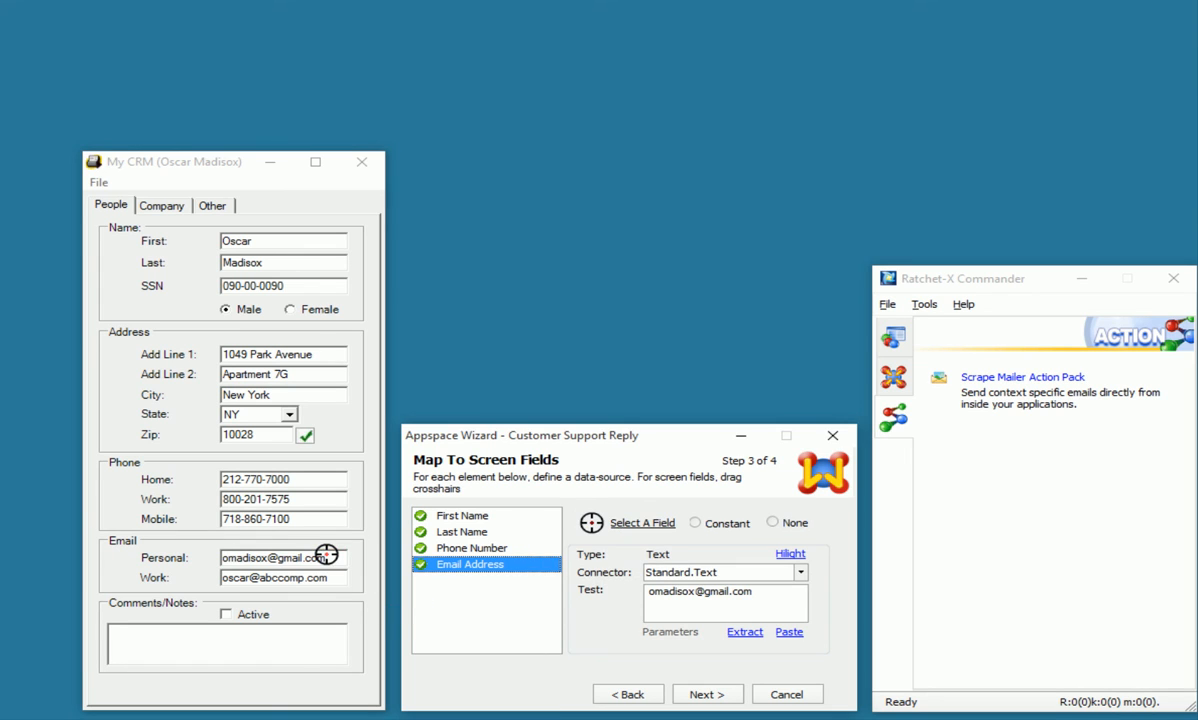
click(705, 696)
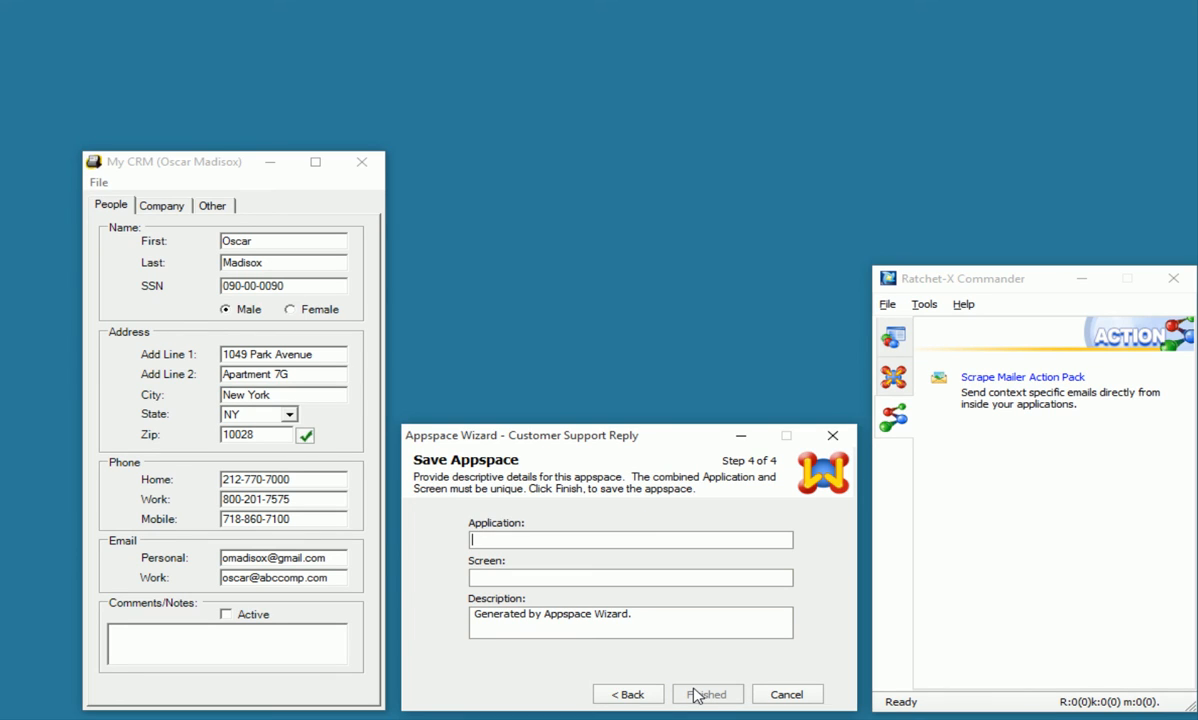
Save the appspace with application "MyCRM", screen "People Tab" and description "Send Scrape Mailer", and minimize the Commander window.
text(MyCRM)
key(Tab)
text(Prople Tab)
key(Tab)
key(BackSpace)
text(Send Scrape Mailer)
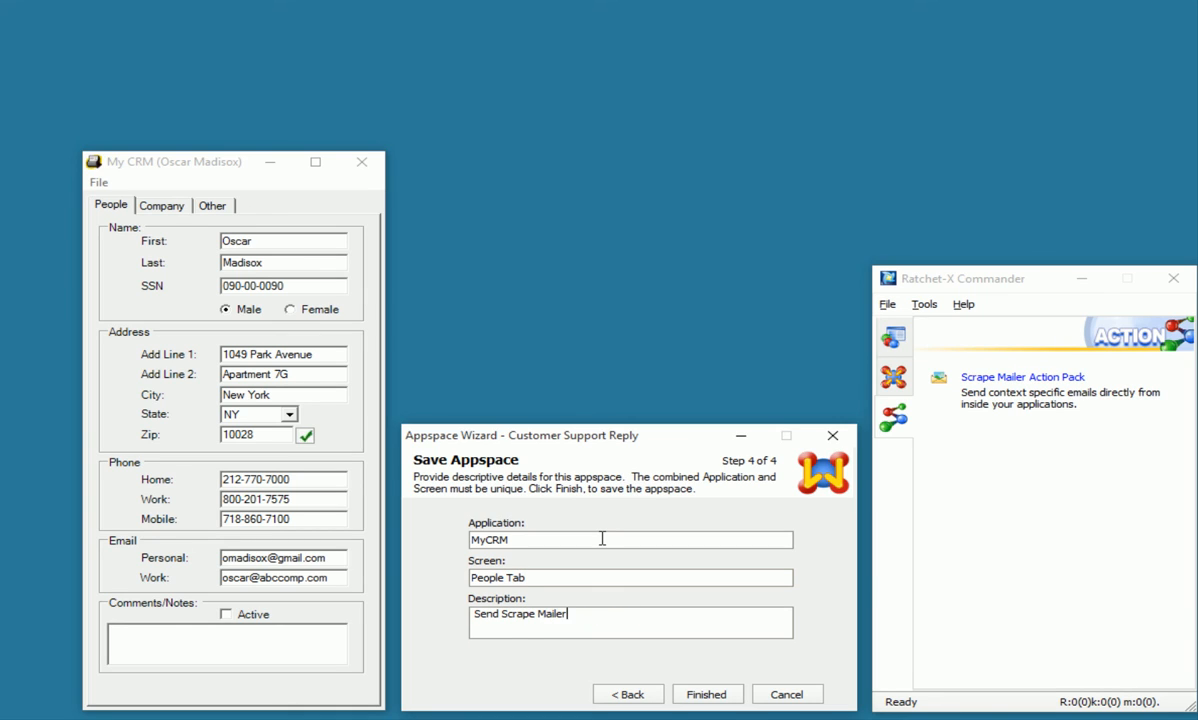
click(706, 694)
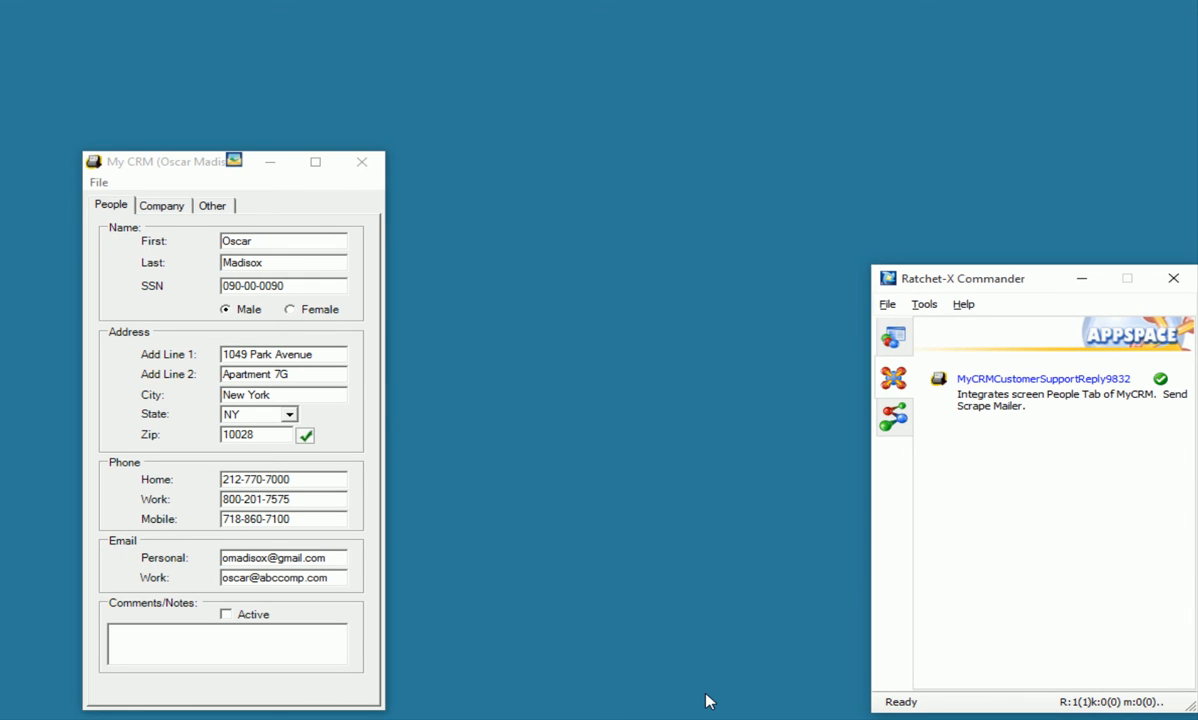
click(1082, 280)
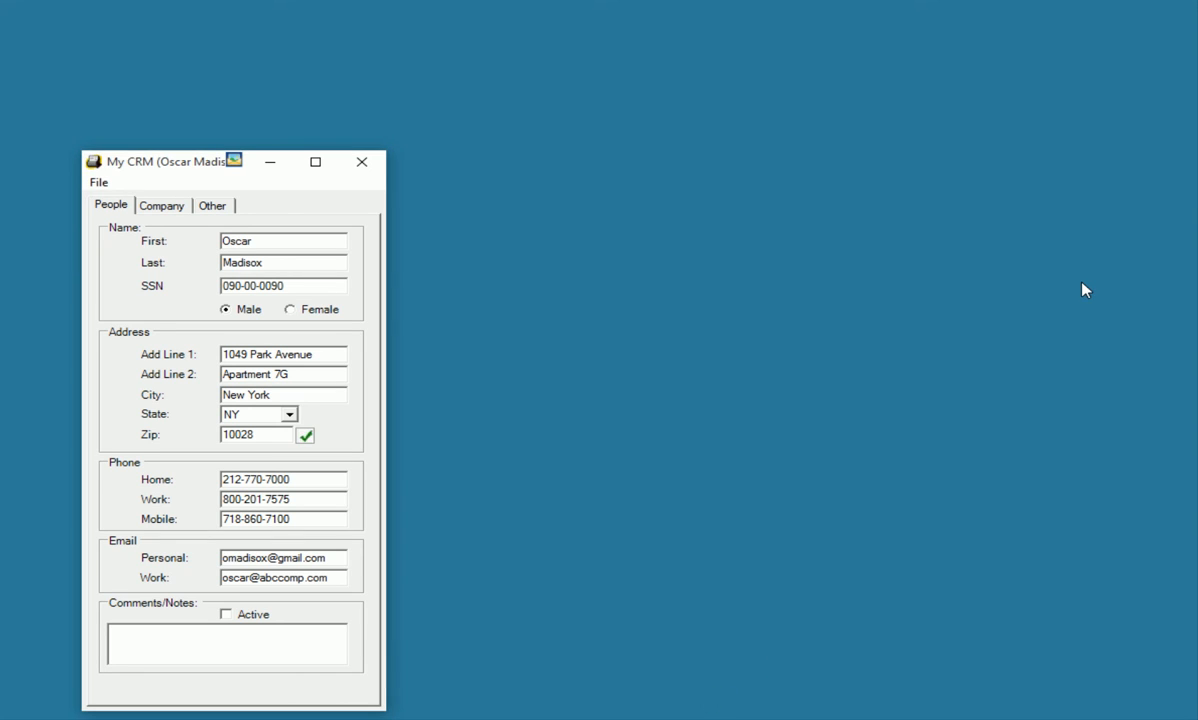
Launch the email merge from the My CRM window in preview mode and enter 12/16/2016 as the projected delivery date.
click(234, 161)
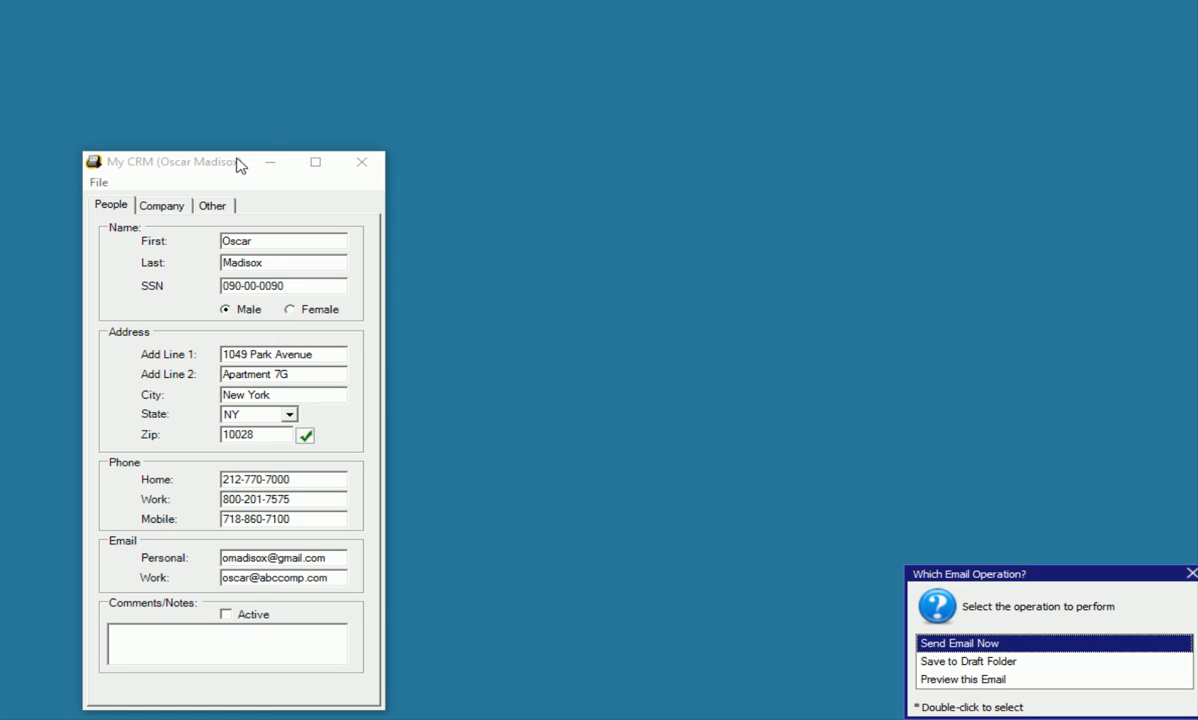
double_click(963, 680)
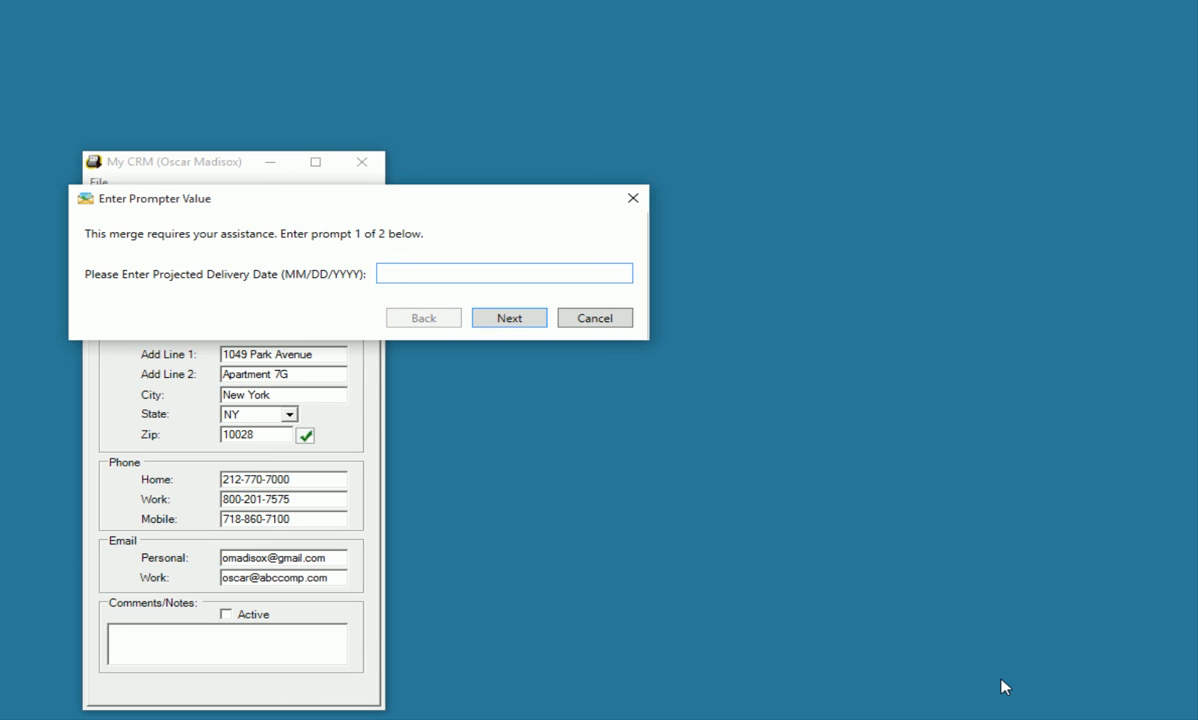
text(12/16/2016)
click(527, 320)
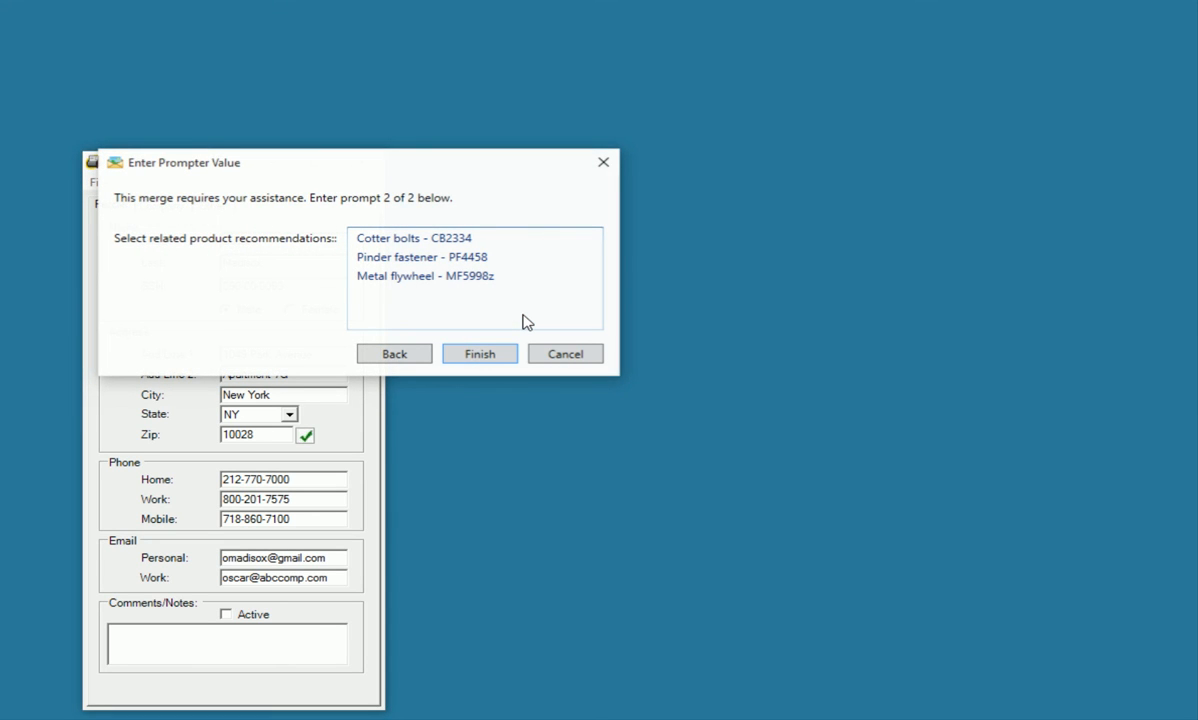
Choose Cotter bolts - CB2334 and Pinder fastener - PF4458 as product recommendations, finish the merge and send the previewed email.
click(449, 243)
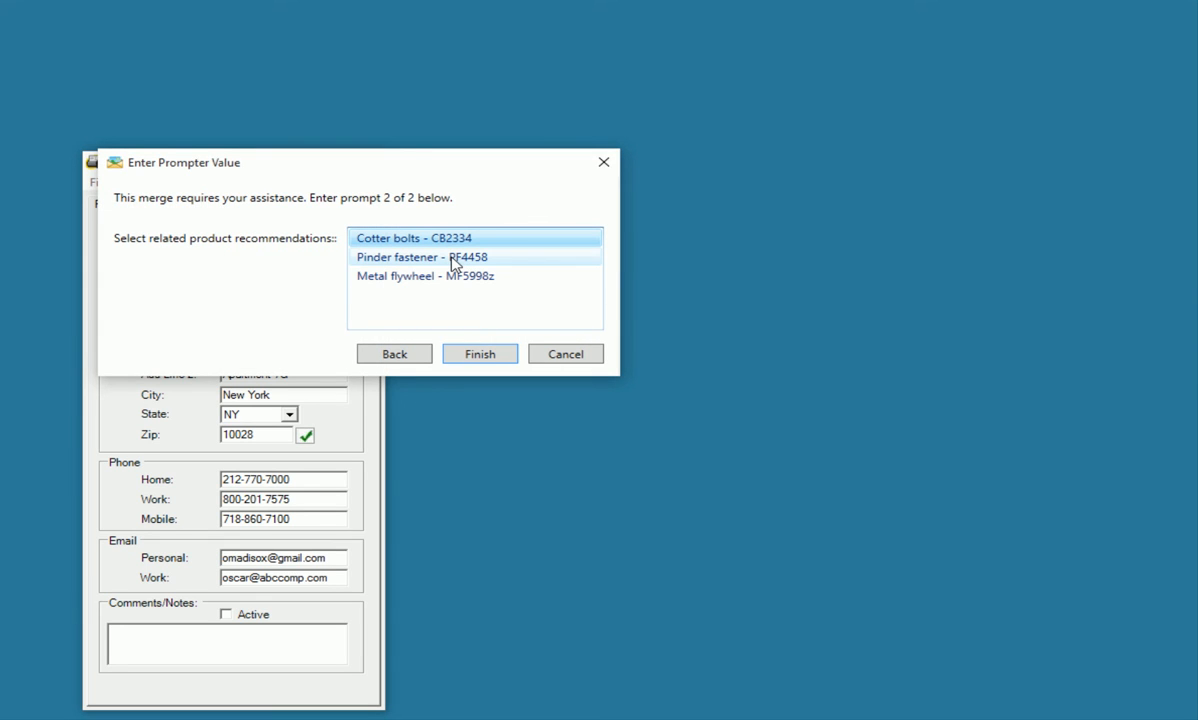
click(452, 262)
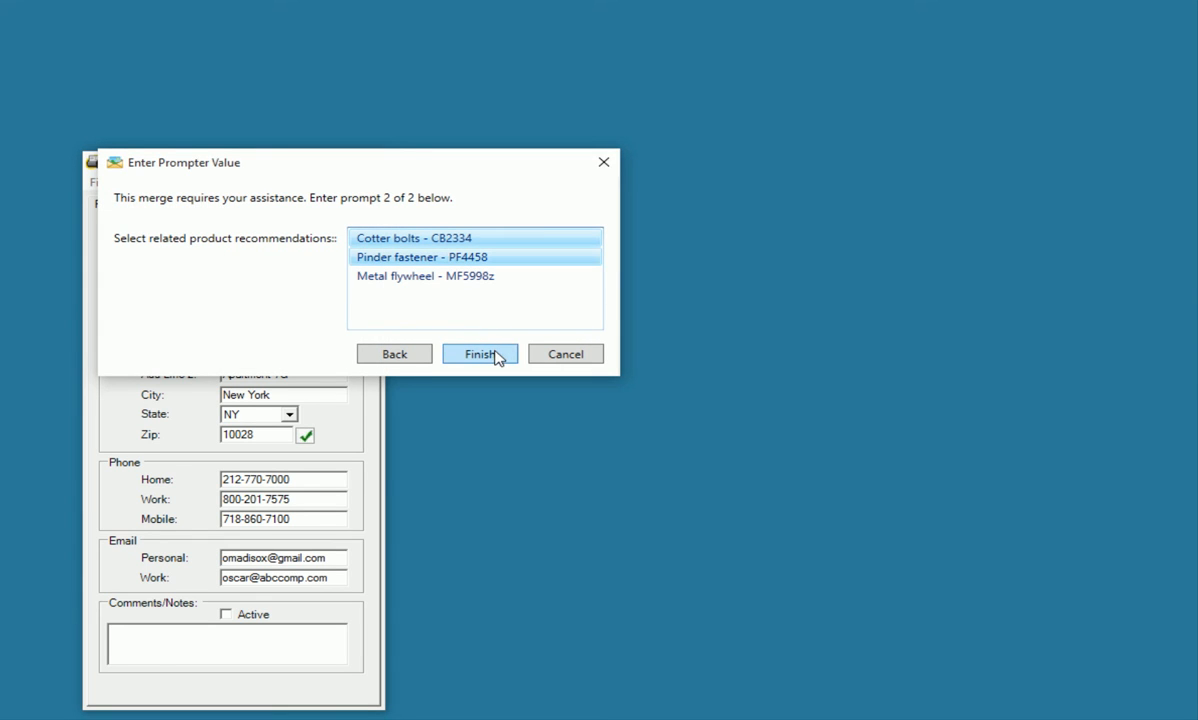
click(497, 358)
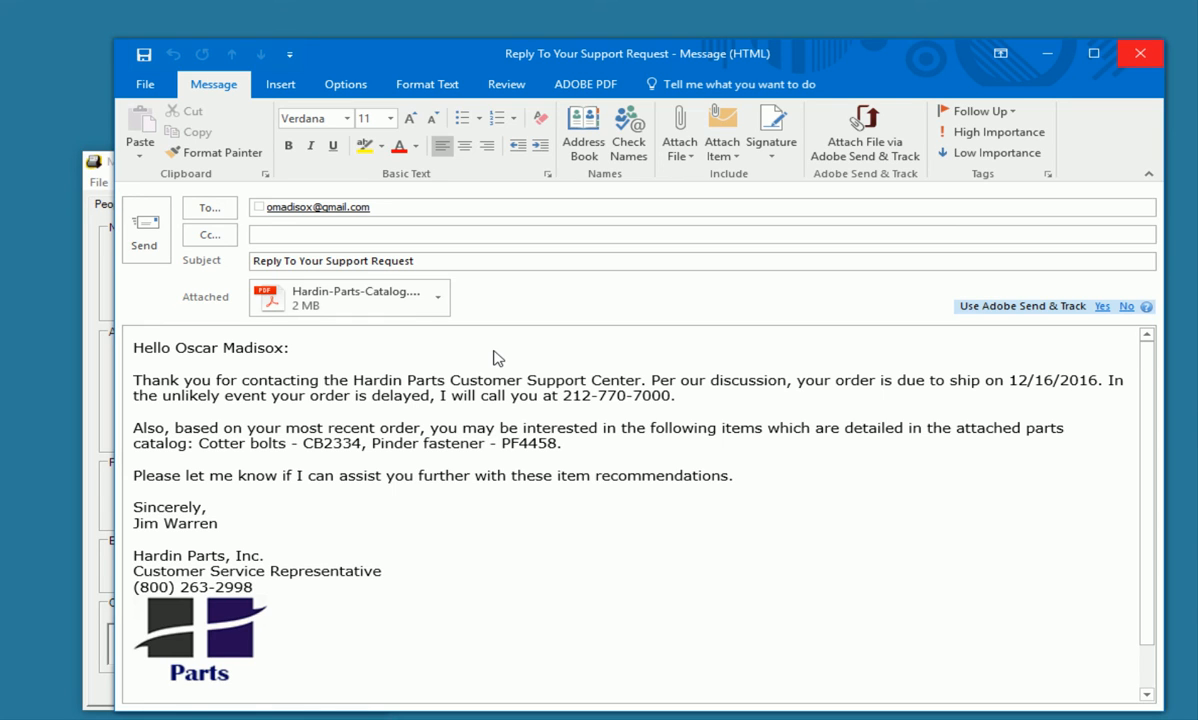
click(141, 240)
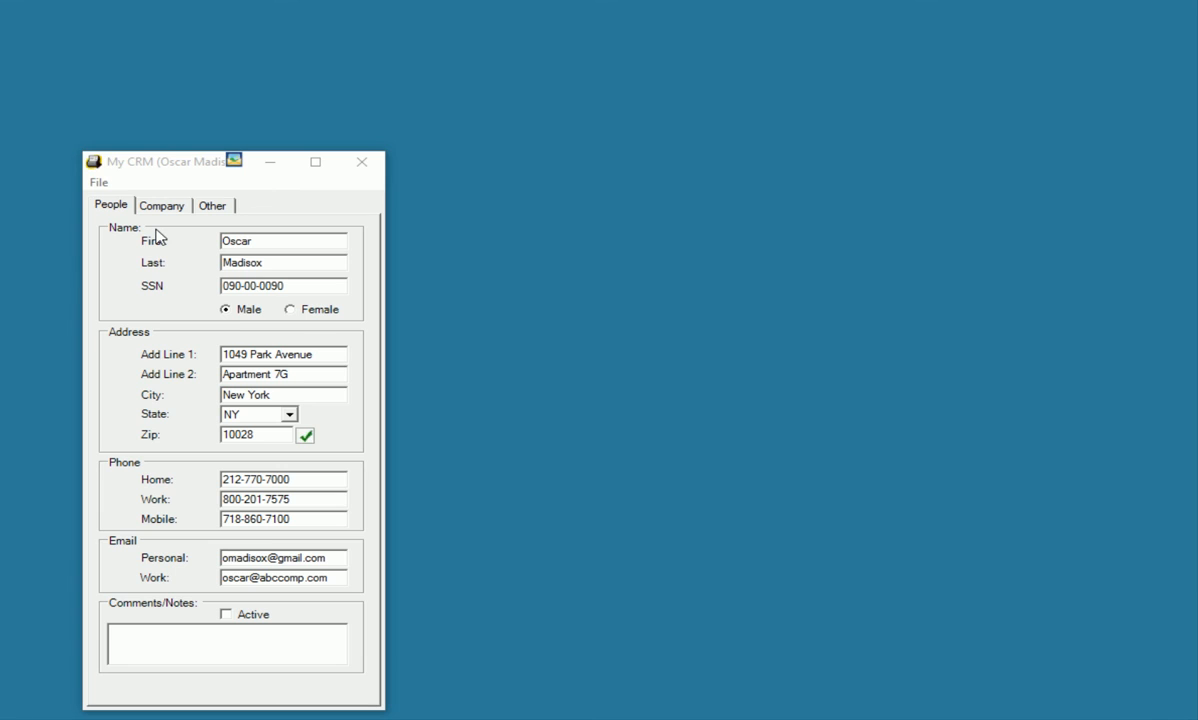